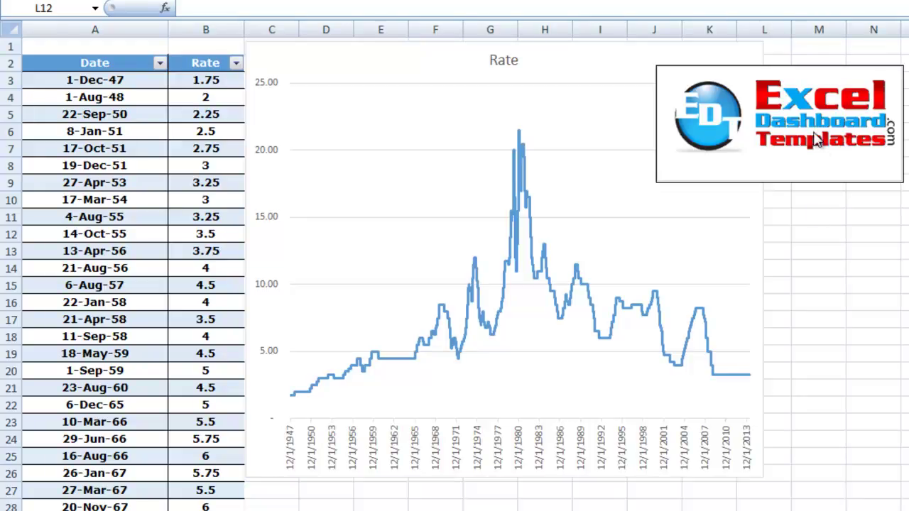
- Review the Date and Rate values in the table, then delete the existing Rate line chart
{"action": "left_click", "coordinate": [798, 137]}
{"action": "key", "text": "Escape"}
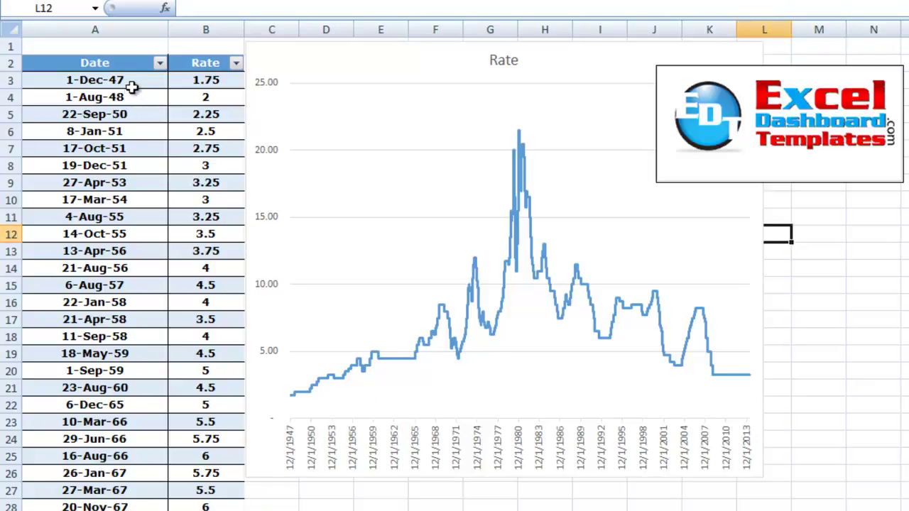
{"action": "left_click", "coordinate": [132, 86]}
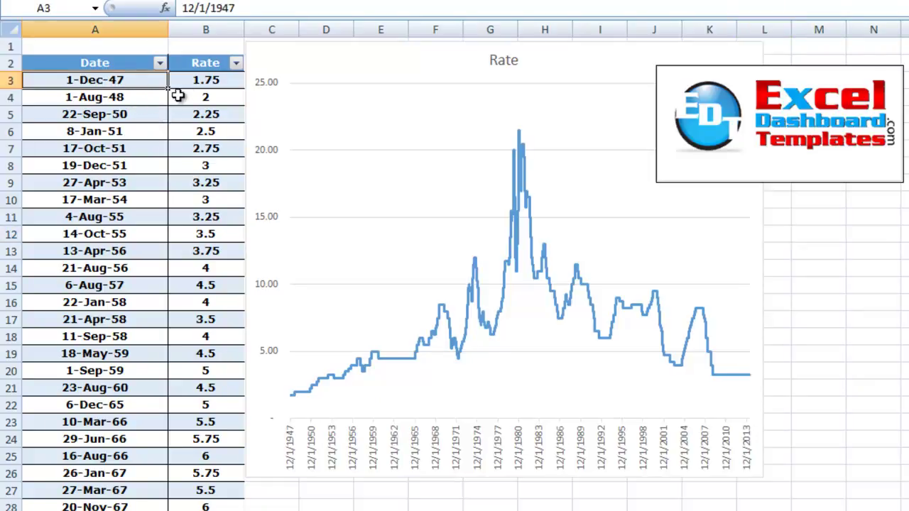
{"action": "left_click_drag", "start_coordinate": [202, 79], "coordinate": [189, 286]}
{"action": "left_click", "coordinate": [102, 178]}
{"action": "left_click", "coordinate": [122, 79]}
{"action": "left_click_drag", "start_coordinate": [122, 79], "coordinate": [120, 113]}
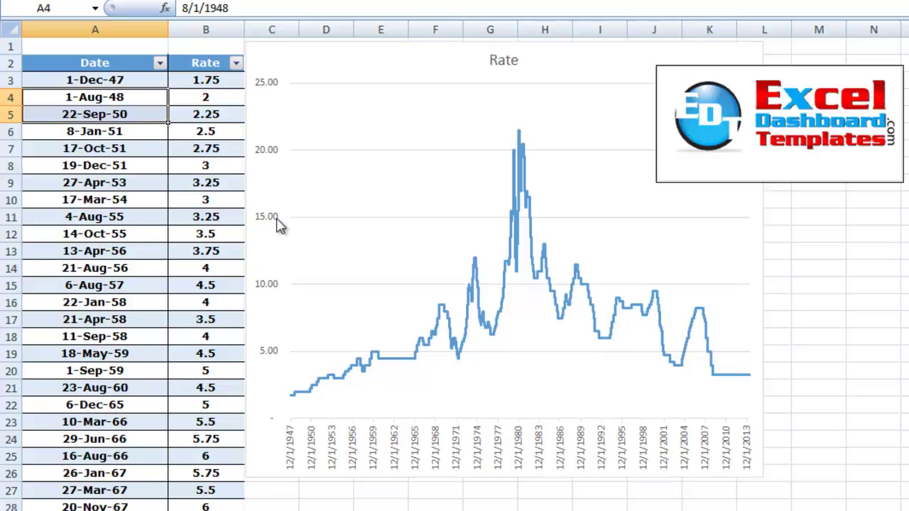
{"action": "left_click", "coordinate": [193, 83]}
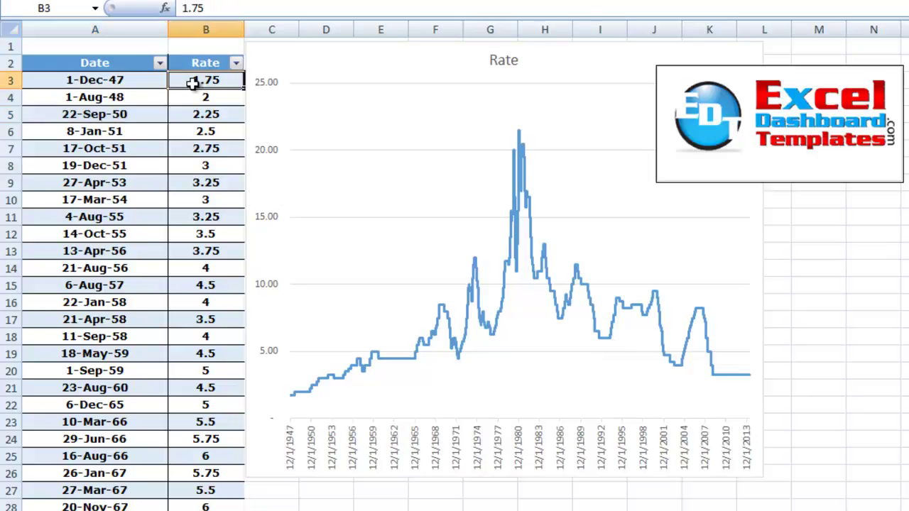
{"action": "left_click", "coordinate": [122, 84]}
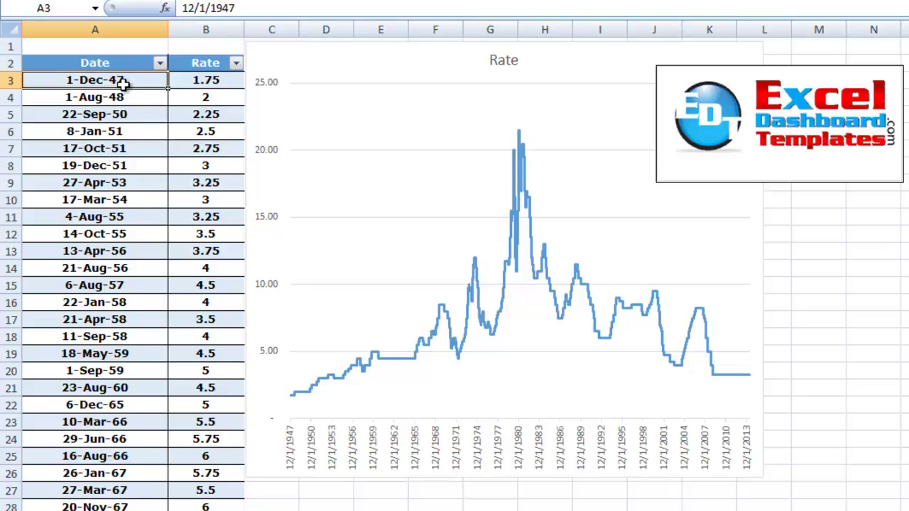
{"action": "left_click", "coordinate": [259, 62]}
{"action": "key", "text": "Delete"}
- Match the empty Year/Rate cells C3 and D3 against table dates and rates 1.75, 2, 2.25
{"action": "left_click", "coordinate": [267, 87]}
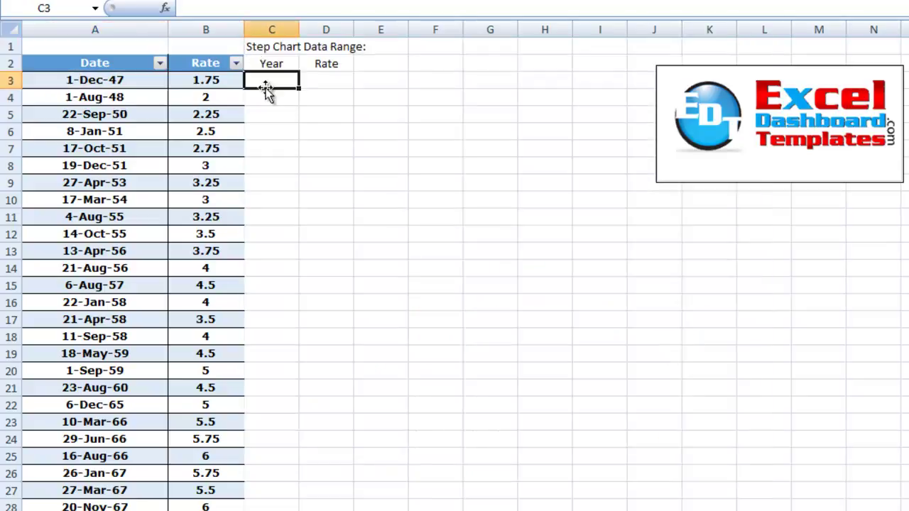
{"action": "left_click", "coordinate": [93, 79]}
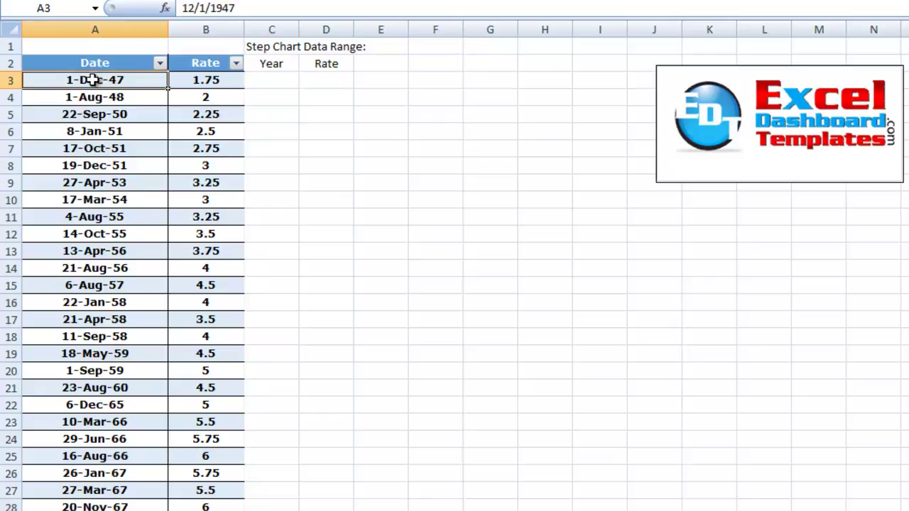
{"action": "left_click", "coordinate": [277, 84]}
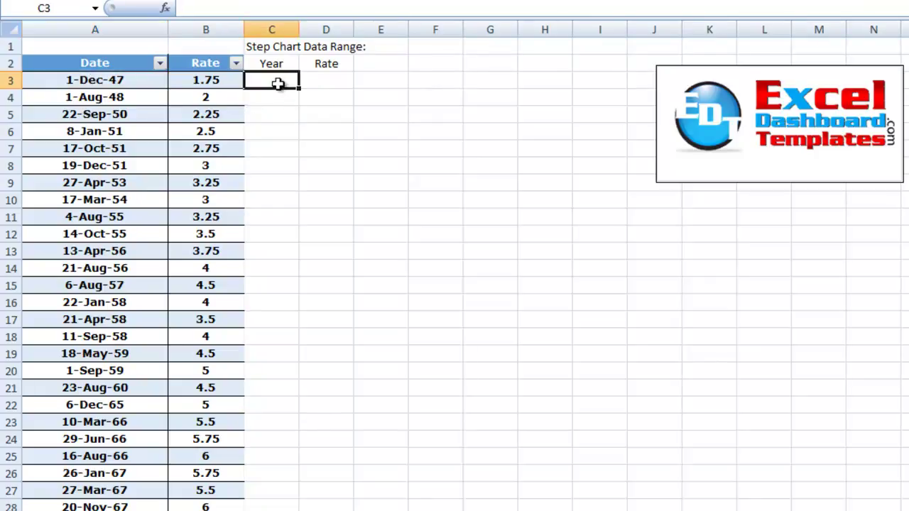
{"action": "left_click", "coordinate": [339, 75]}
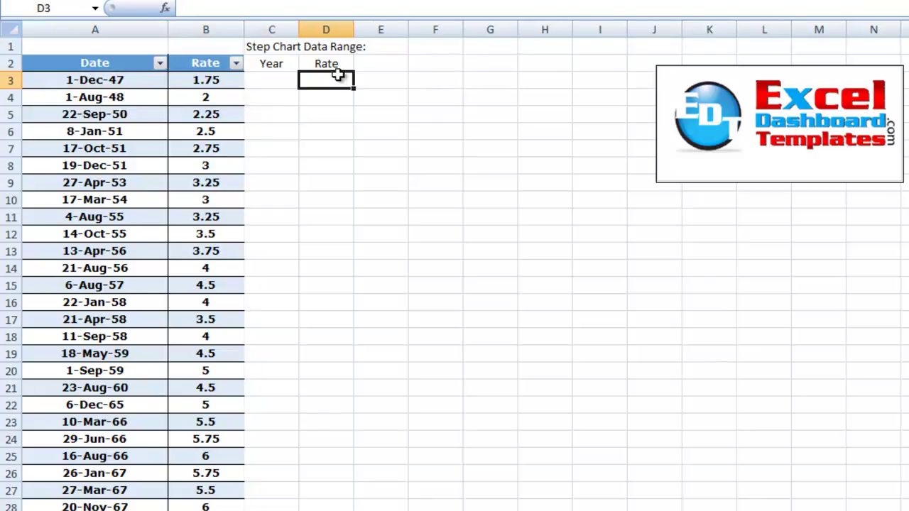
{"action": "left_click", "coordinate": [135, 99]}
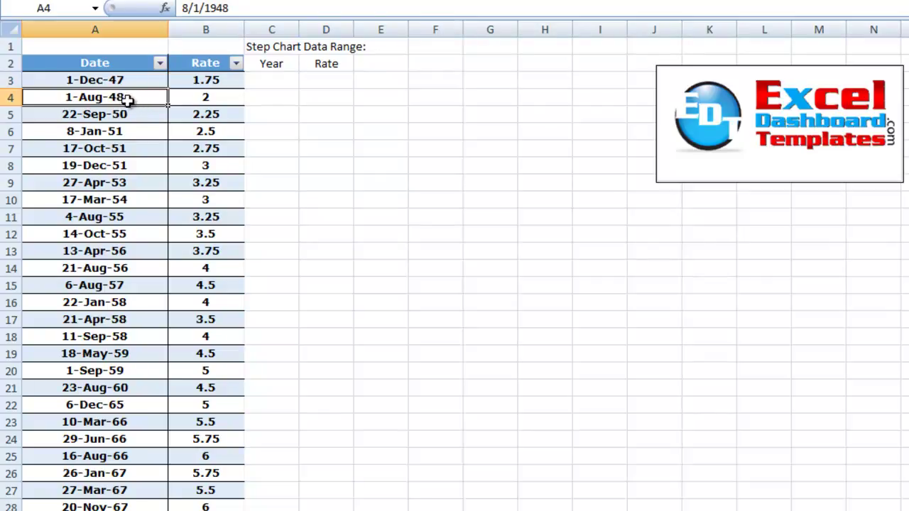
{"action": "left_click", "coordinate": [190, 81]}
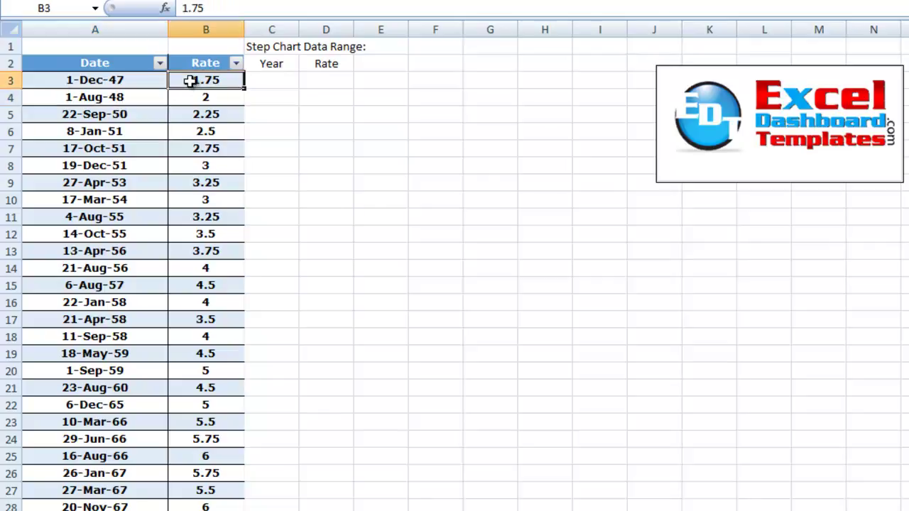
{"action": "left_click", "coordinate": [136, 101]}
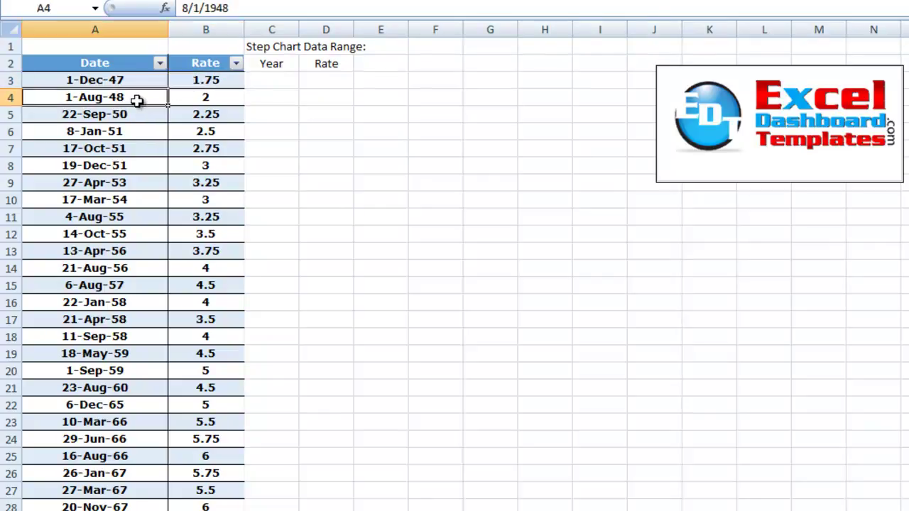
{"action": "left_click", "coordinate": [195, 96]}
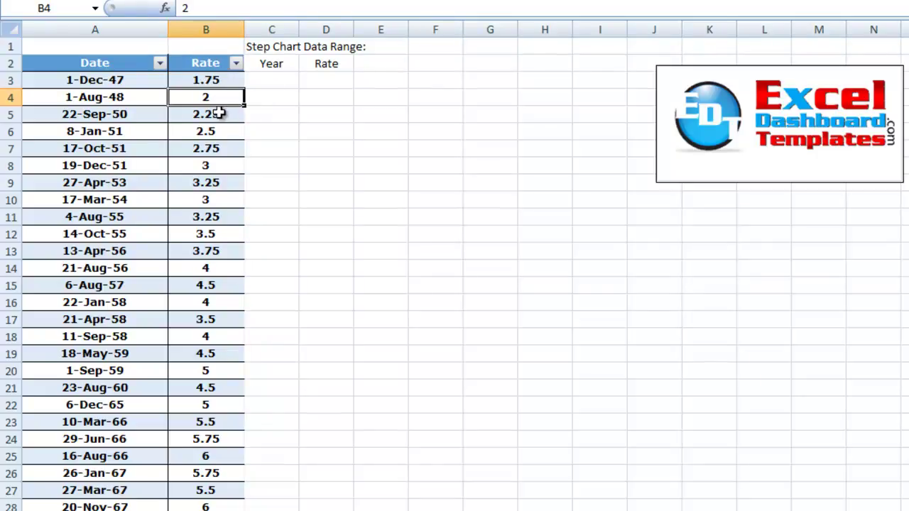
{"action": "left_click", "coordinate": [116, 118]}
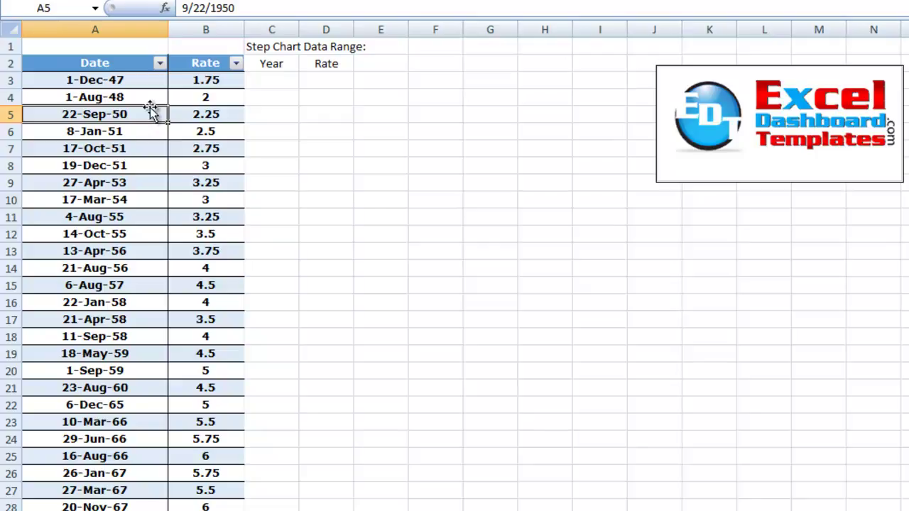
{"action": "left_click", "coordinate": [178, 97]}
{"action": "left_click", "coordinate": [152, 114]}
{"action": "left_click", "coordinate": [188, 116]}
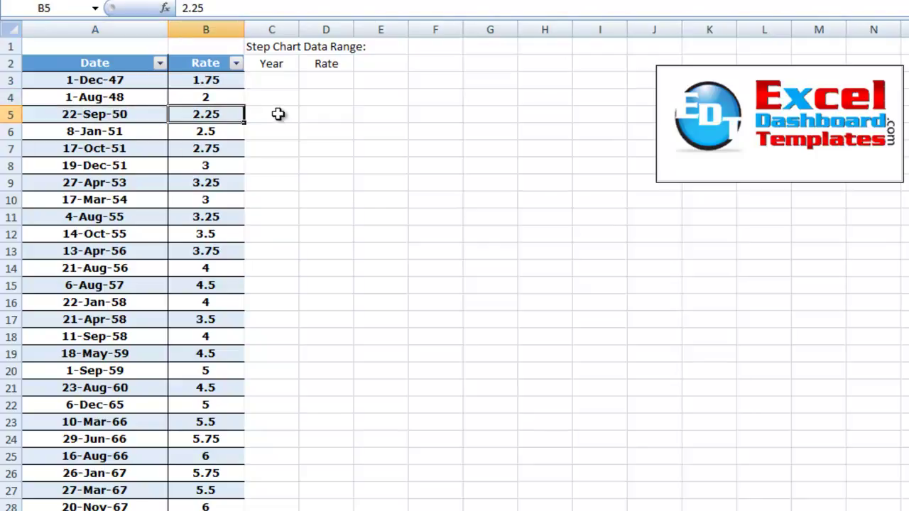
{"action": "left_click", "coordinate": [270, 83]}
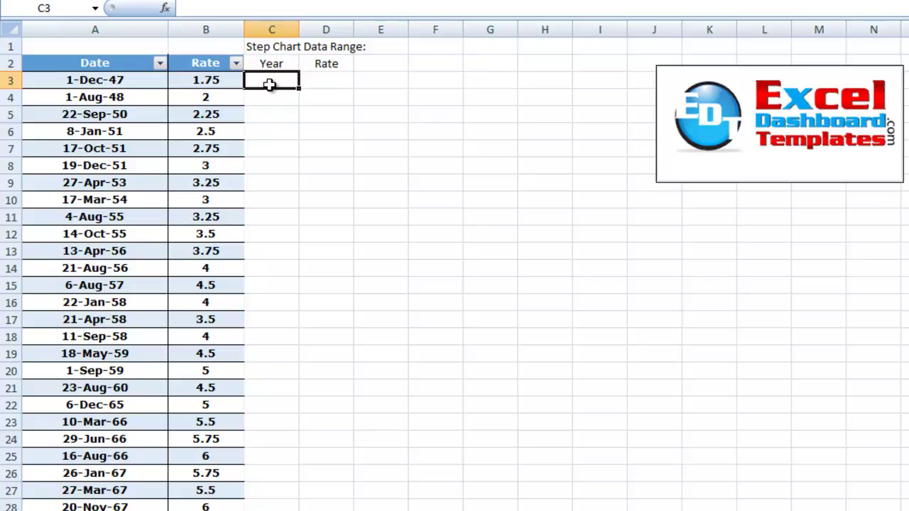
- Start C3's formula as =SMALL(Table1[Date], using the table's Date column as the array
{"action": "type", "text": "=sma"}
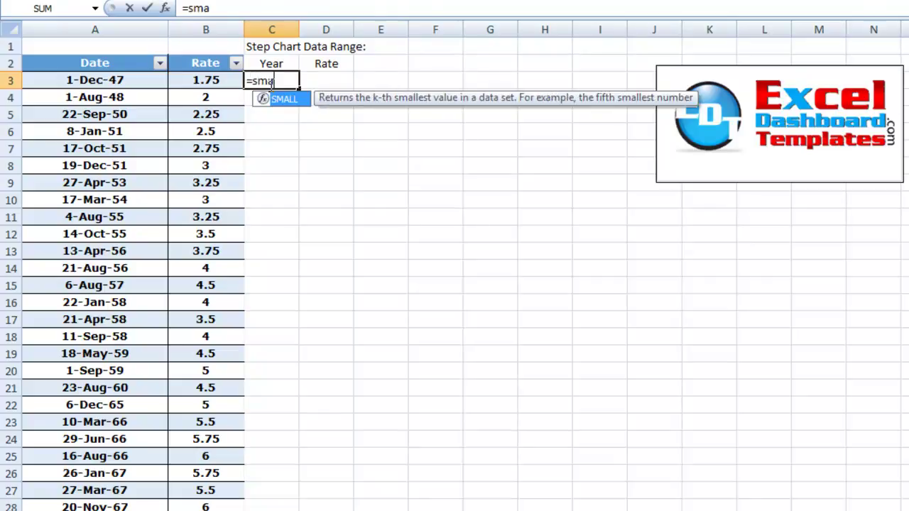
{"action": "type", "text": "ll("}
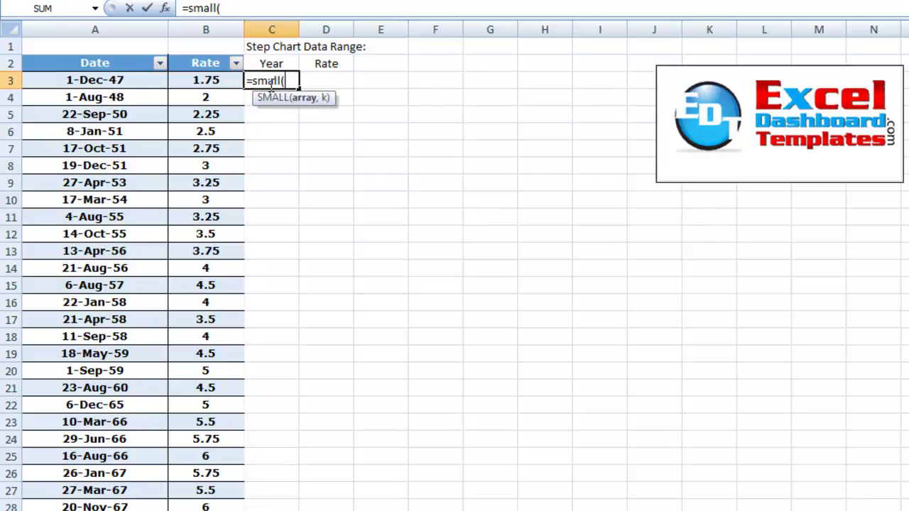
{"action": "type", "text": "tab"}
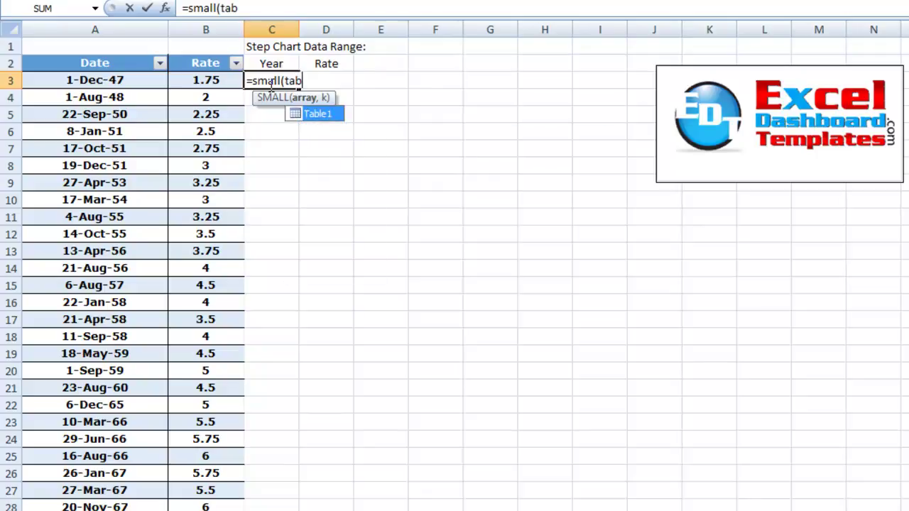
{"action": "key", "text": "Tab"}
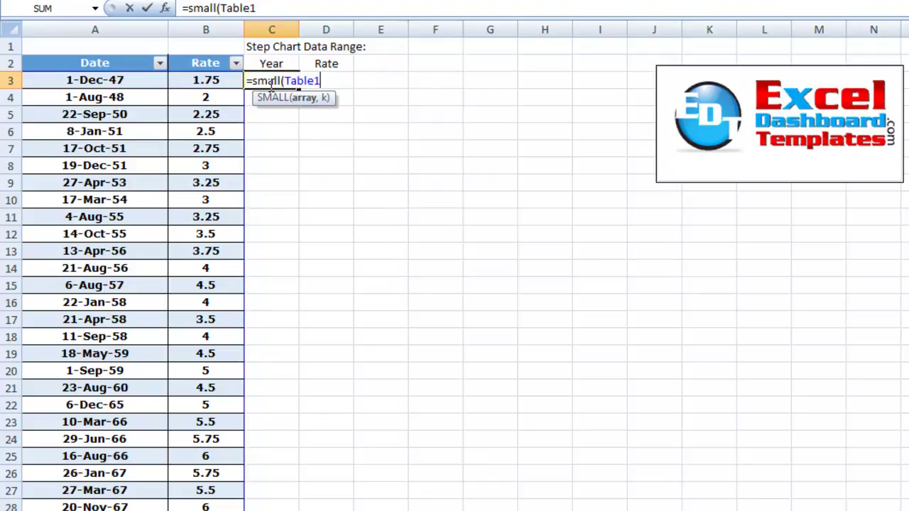
{"action": "type", "text": "["}
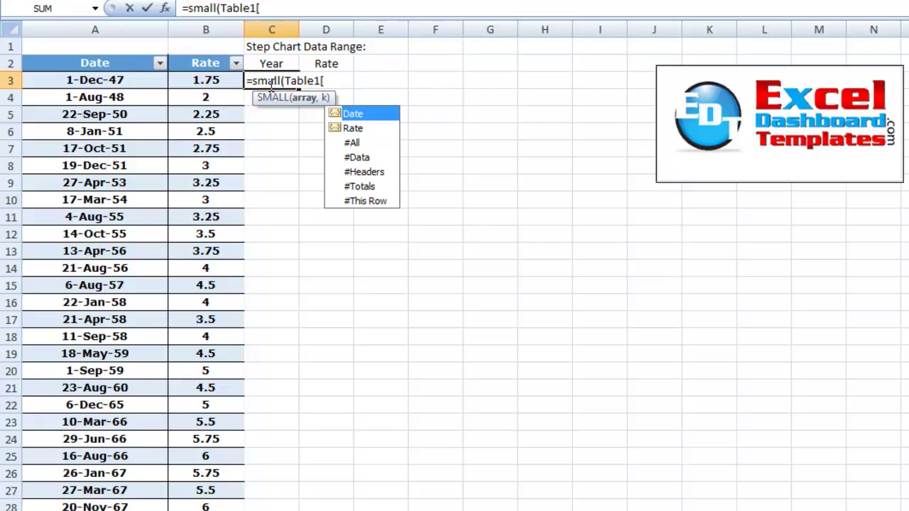
{"action": "key", "text": "Tab"}
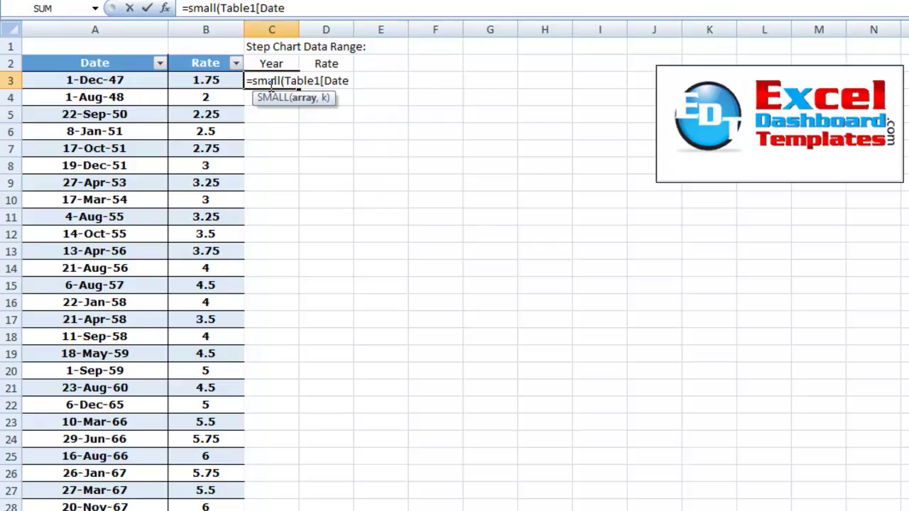
{"action": "type", "text": "]"}
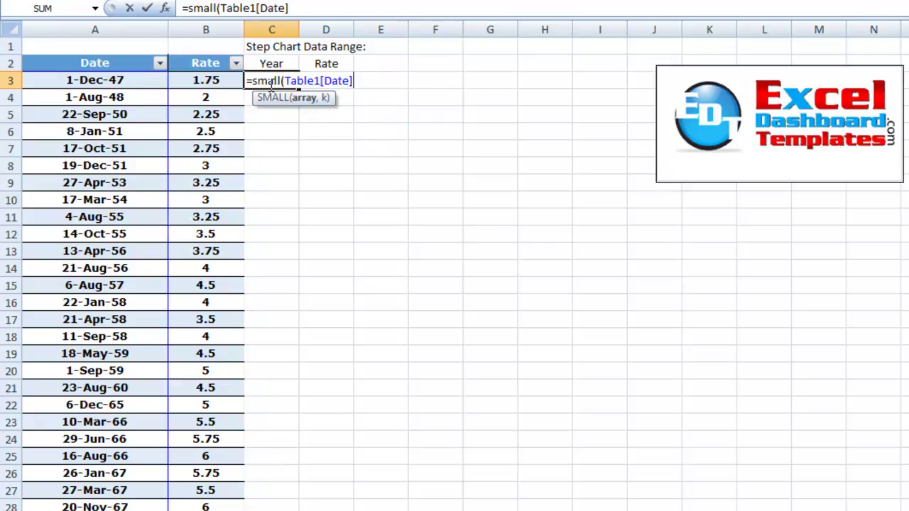
{"action": "type", "text": ","}
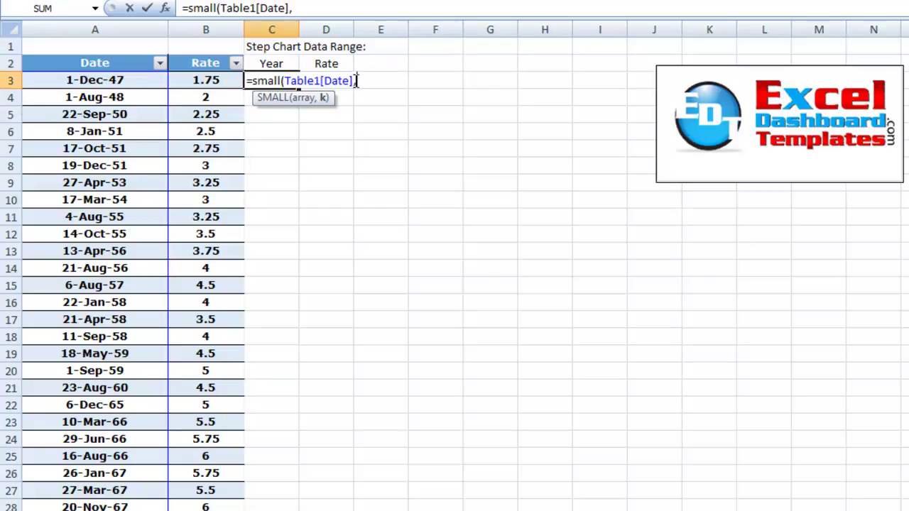
- Complete C3 as =SMALL(Table1[Date],TRUNC(ROW()/2,0)) so it shows 17,502.00
{"action": "type", "text": "t"}
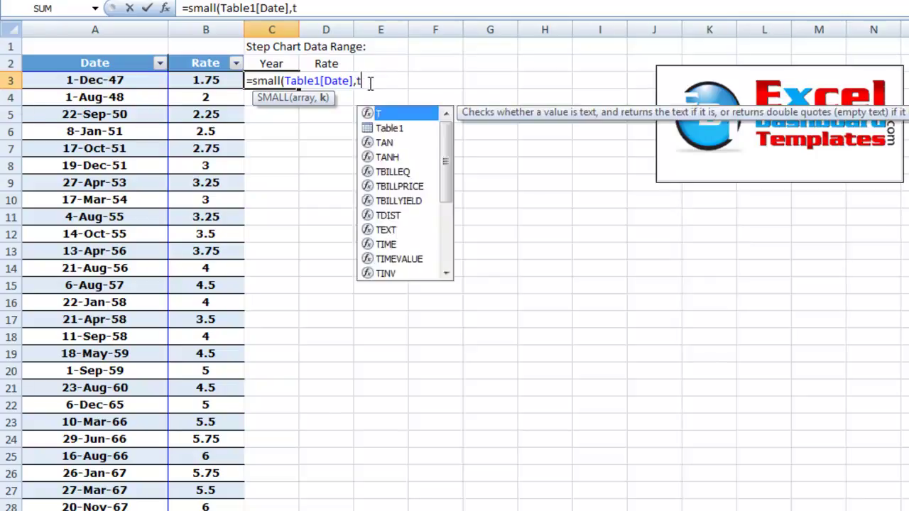
{"action": "type", "text": "run"}
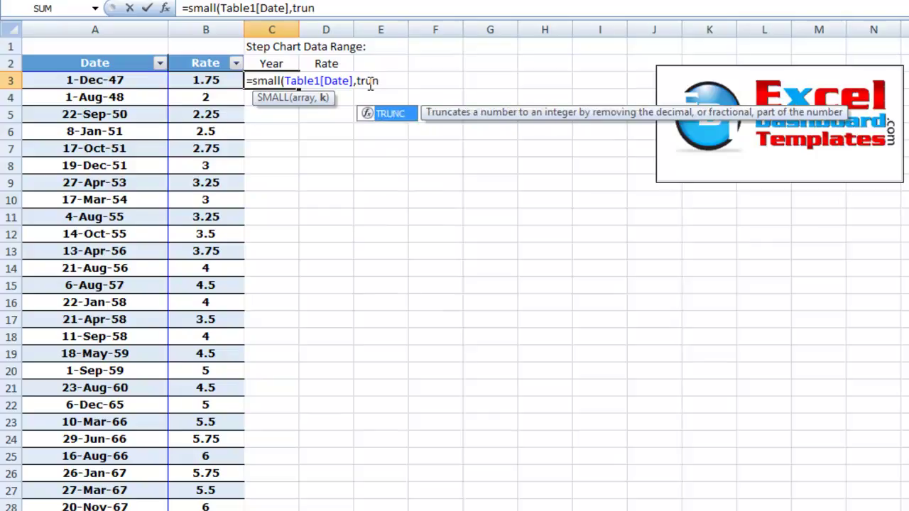
{"action": "type", "text": "c"}
{"action": "key", "text": "Tab"}
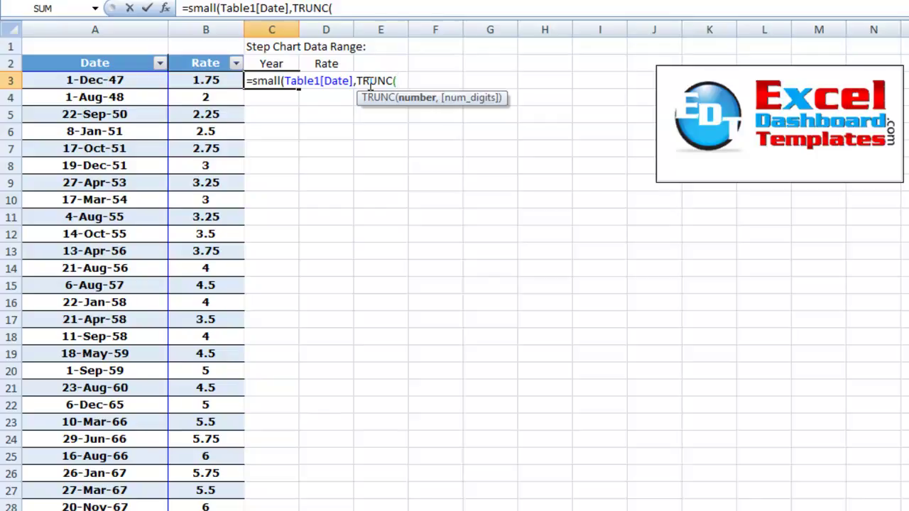
{"action": "type", "text": "row"}
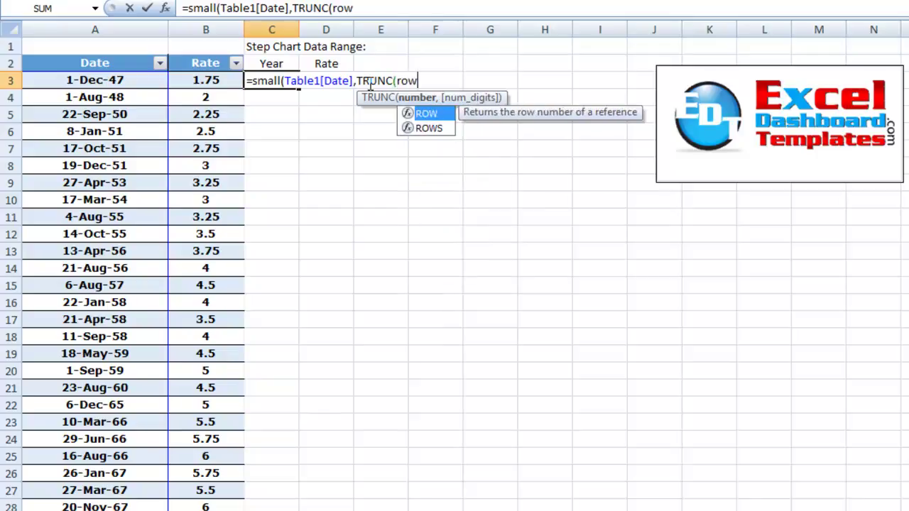
{"action": "key", "text": "Tab"}
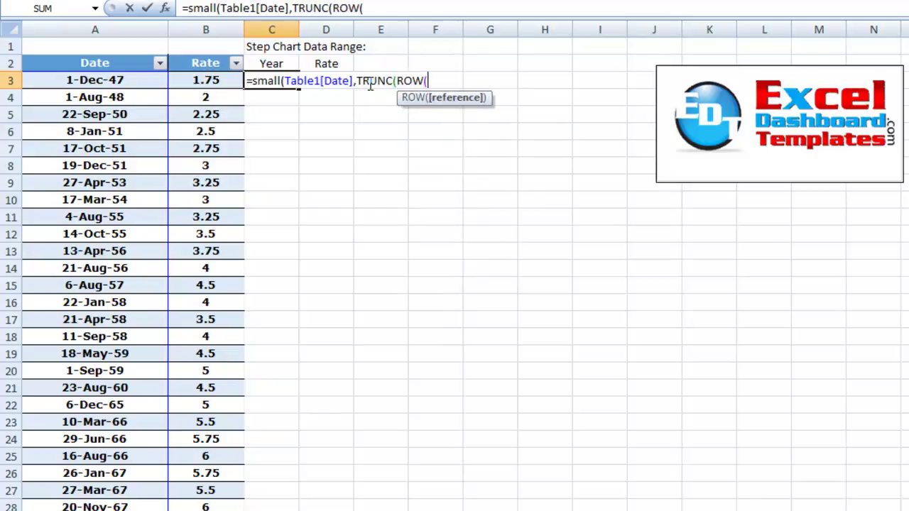
{"action": "type", "text": ")"}
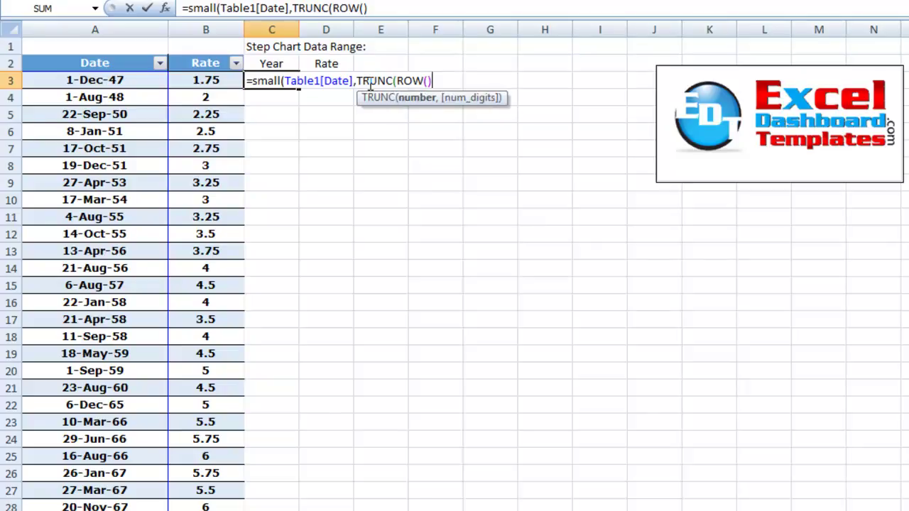
{"action": "type", "text": "/2"}
{"action": "type", "text": ")"}
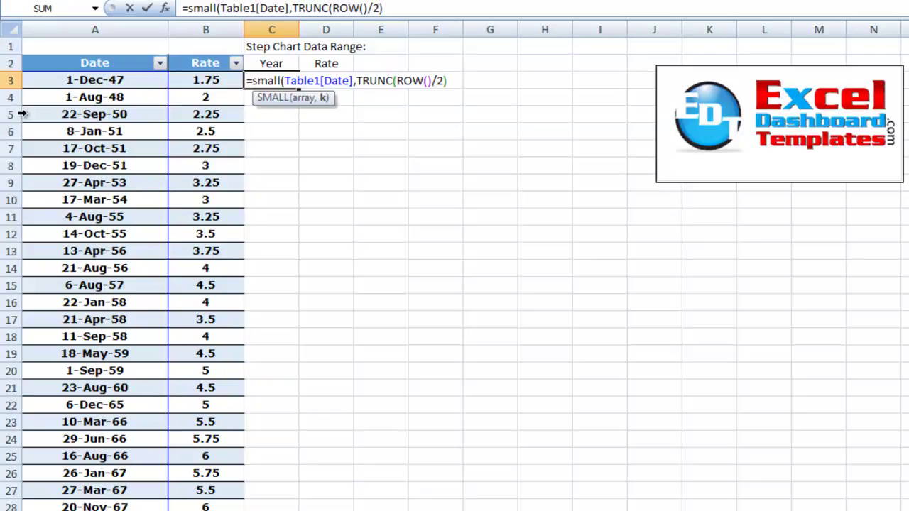
{"action": "type", "text": ","}
{"action": "key", "text": "BackSpace"}
{"action": "key", "text": "BackSpace"}
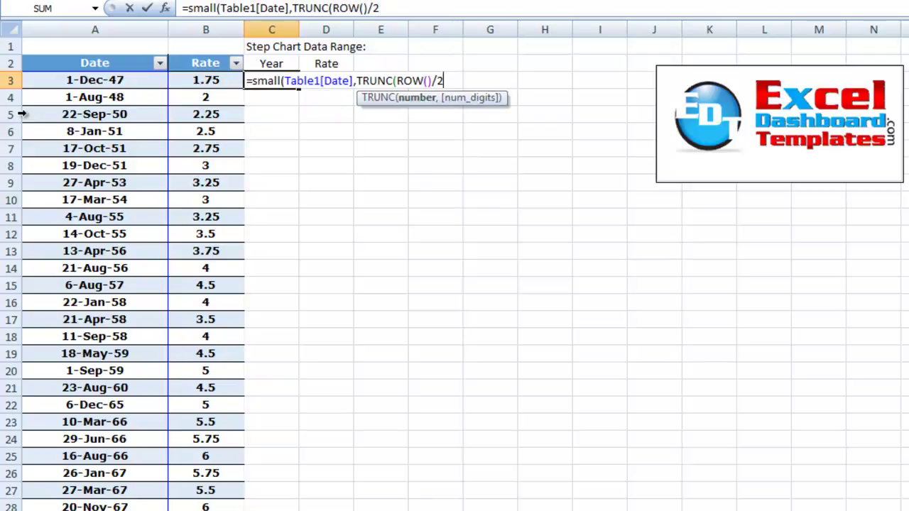
{"action": "type", "text": ","}
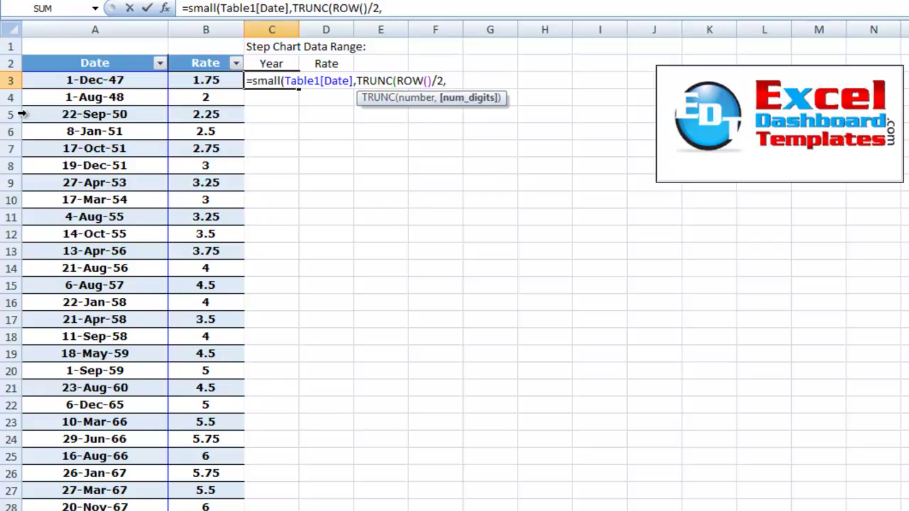
{"action": "type", "text": "0)"}
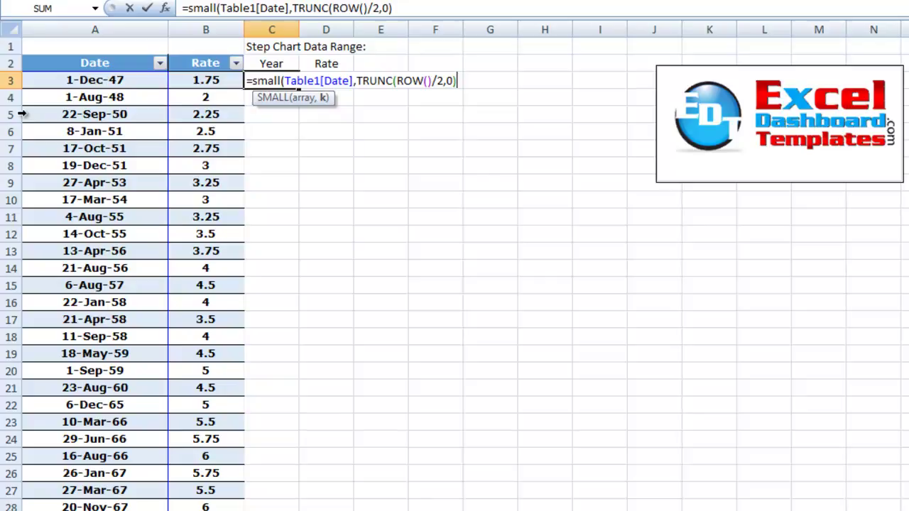
{"action": "type", "text": ")"}
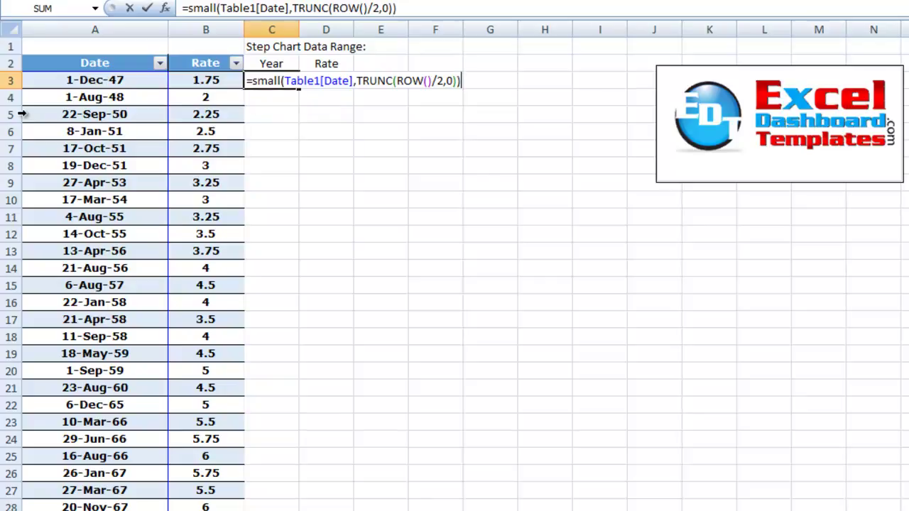
{"action": "key", "text": "Return"}
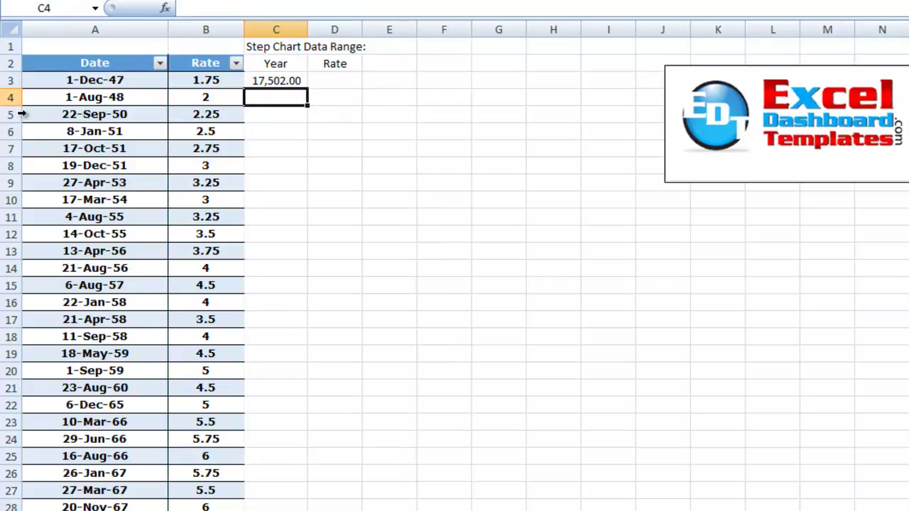
- Fill C3's SMALL formula down column C, checking that each date appears twice
{"action": "left_click", "coordinate": [264, 80]}
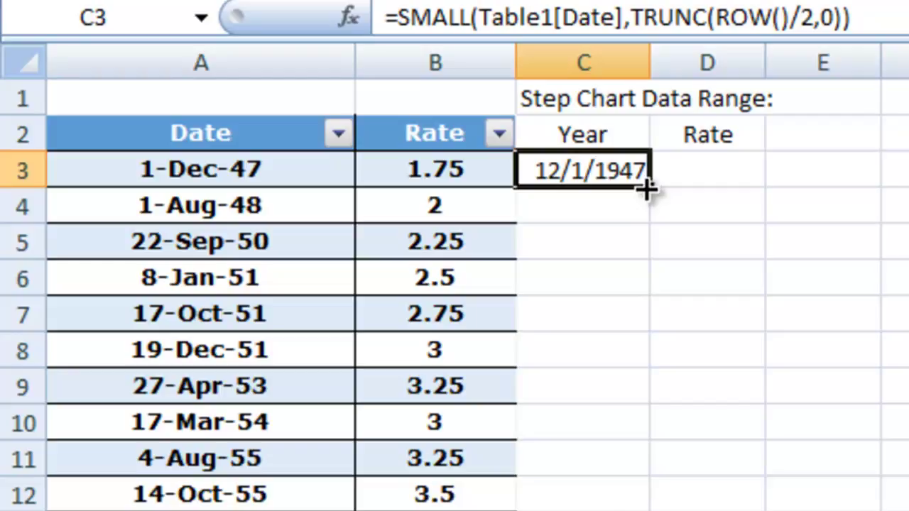
{"action": "left_click_drag", "start_coordinate": [648, 186], "coordinate": [654, 500]}
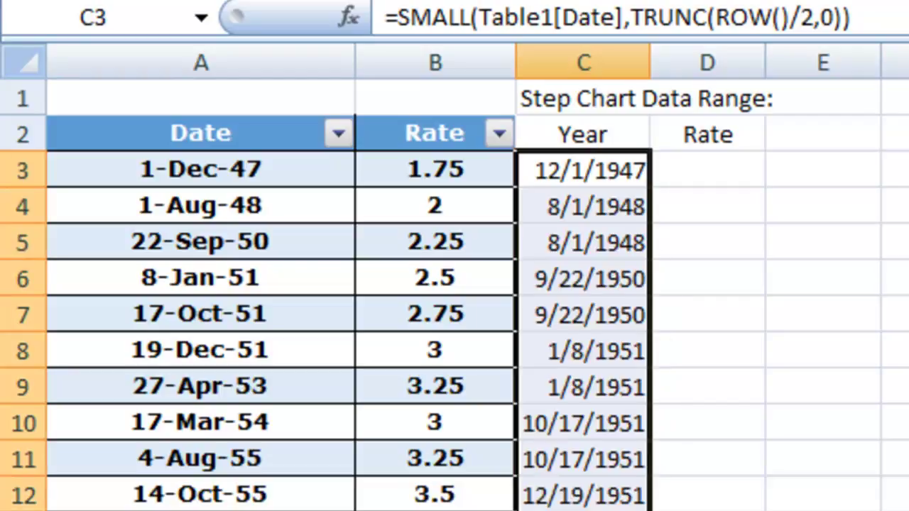
{"action": "left_click", "coordinate": [582, 211]}
{"action": "left_click", "coordinate": [597, 245]}
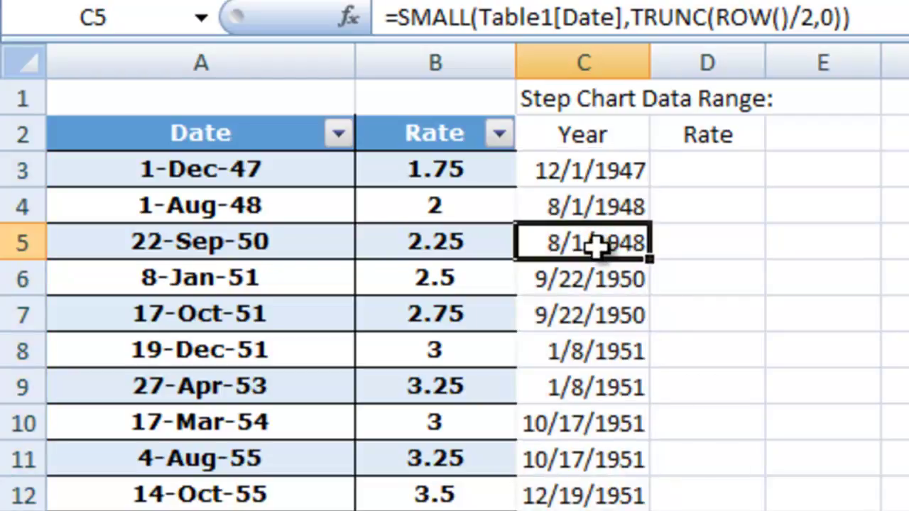
{"action": "left_click", "coordinate": [608, 288]}
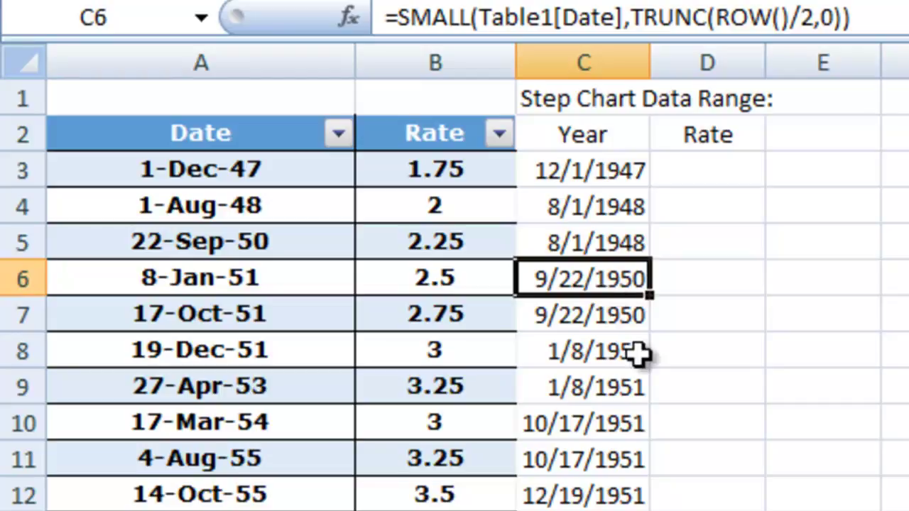
{"action": "key", "text": "Up"}
{"action": "key", "text": "Up"}
{"action": "key", "text": "Up"}
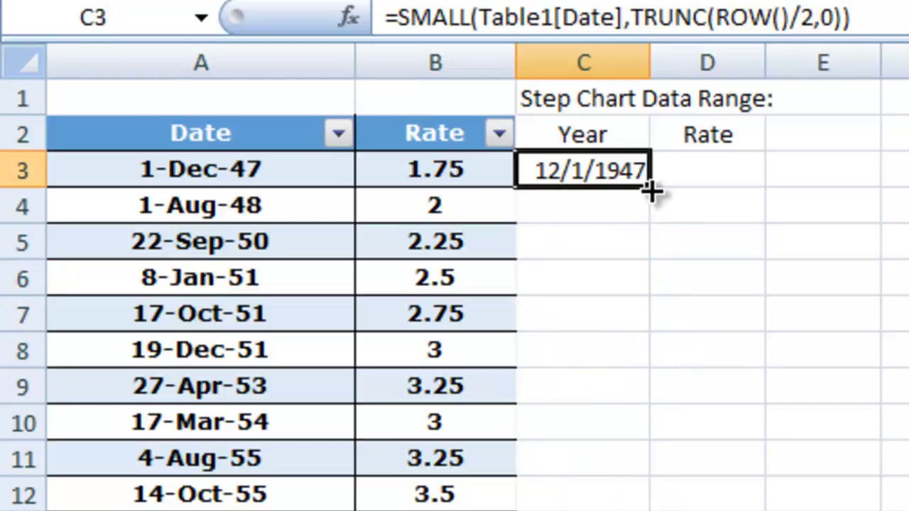
{"action": "key", "text": "ctrl+shift+Down"}
{"action": "left_click", "coordinate": [620, 206]}
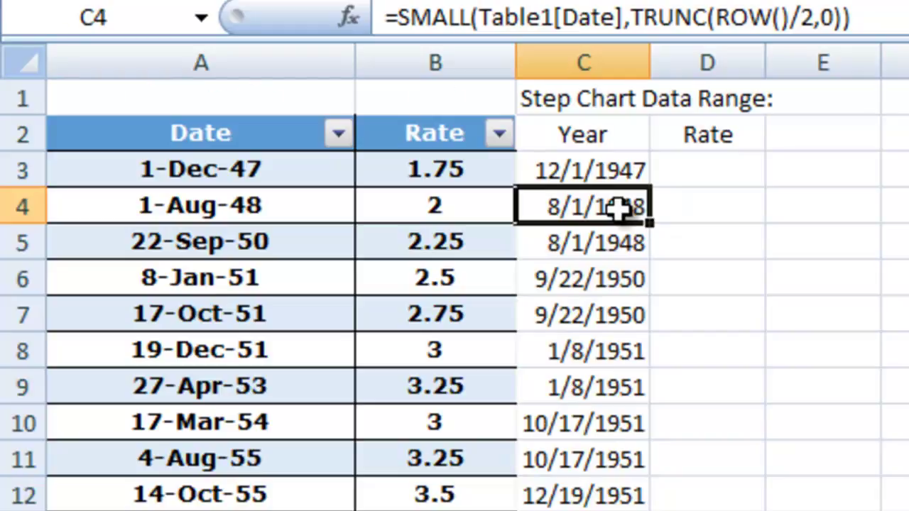
{"action": "key", "text": "ctrl+Down"}
- Extend the Year formula much further down column C, to about row 811
{"action": "scroll", "coordinate": [639, 298], "scroll_direction": "down", "scroll_amount": 7}
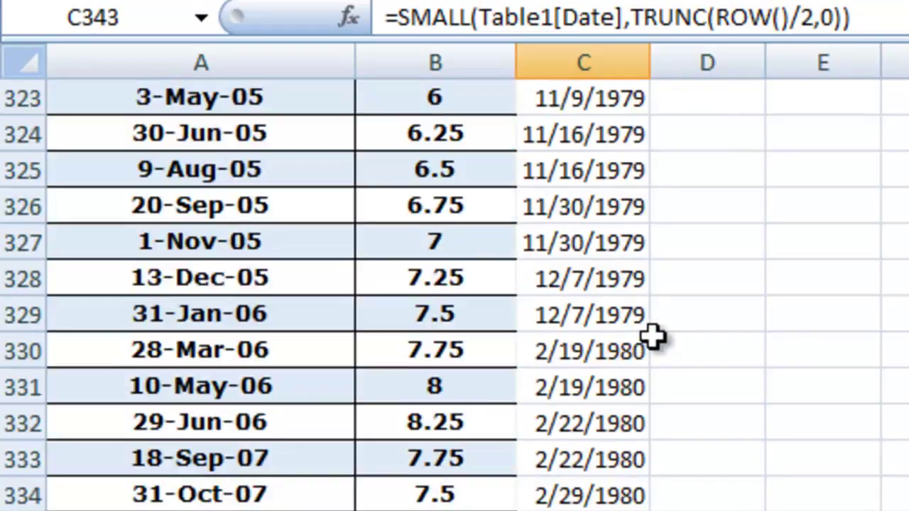
{"action": "scroll", "coordinate": [654, 338], "scroll_direction": "down", "scroll_amount": 2}
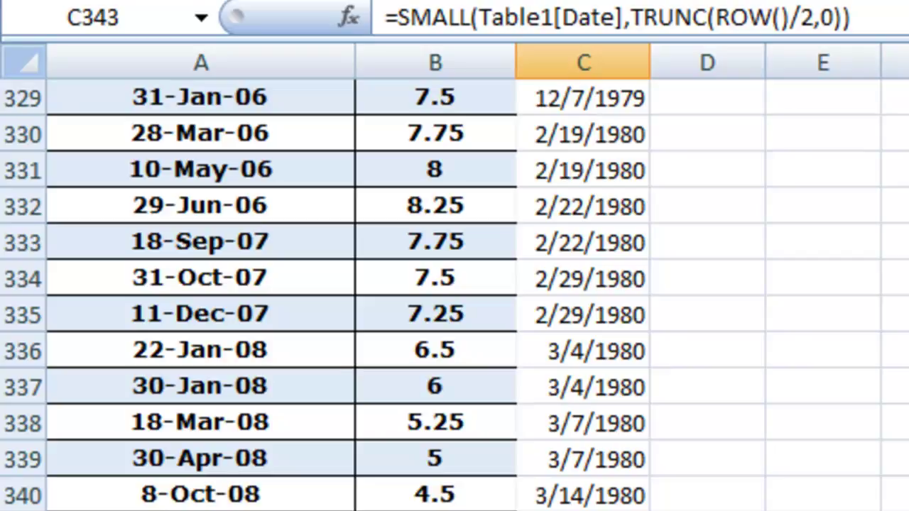
{"action": "scroll", "coordinate": [454, 295], "scroll_direction": "down", "scroll_amount": 20}
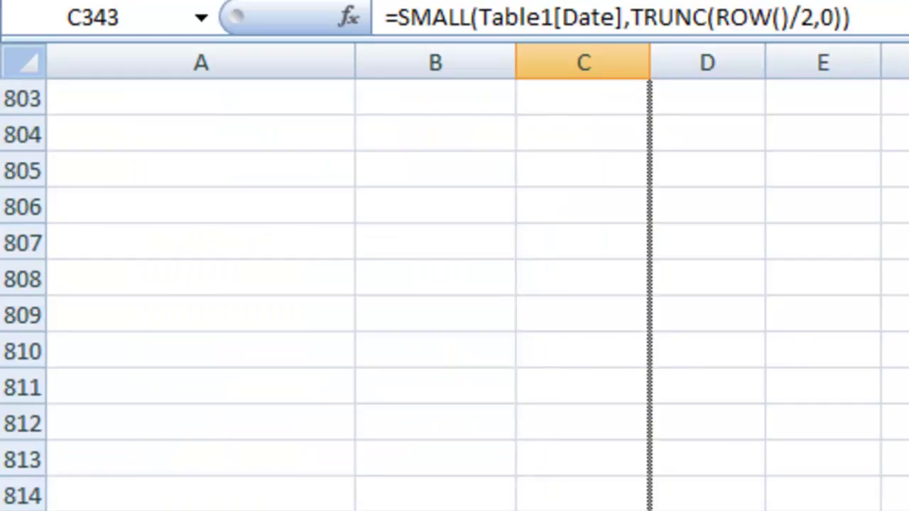
{"action": "left_click_drag", "start_coordinate": [572, 510], "coordinate": [615, 4]}
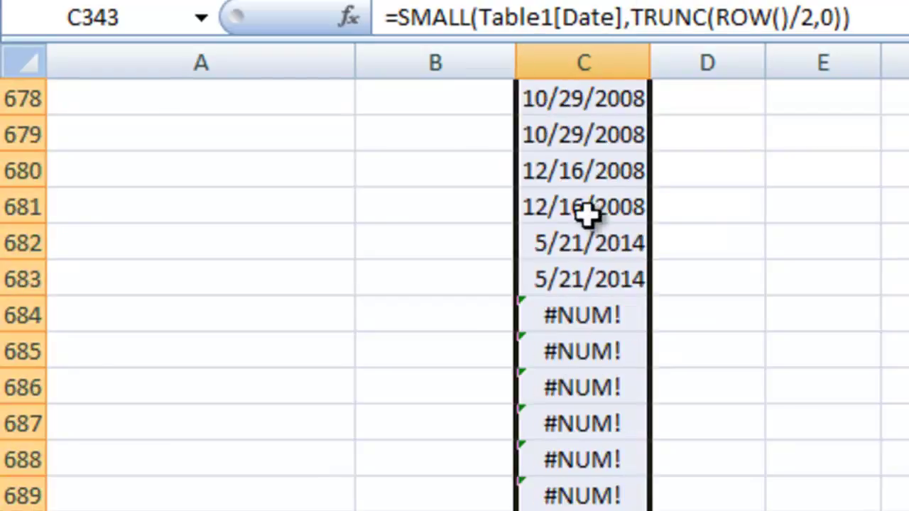
- Clear the #NUM! cells from C684 down so the list ends at 5/21/2014
{"action": "left_click", "coordinate": [594, 273]}
{"action": "left_click", "coordinate": [617, 313]}
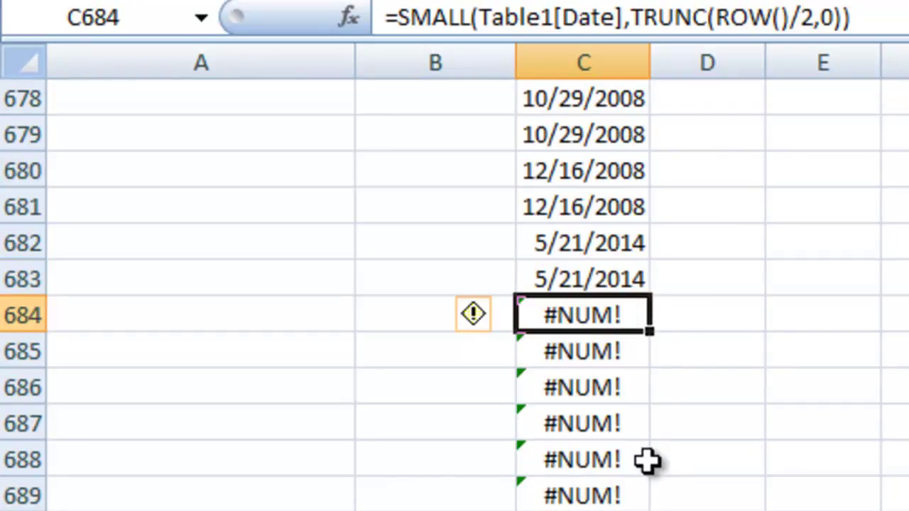
{"action": "key", "text": "ctrl+shift+Down"}
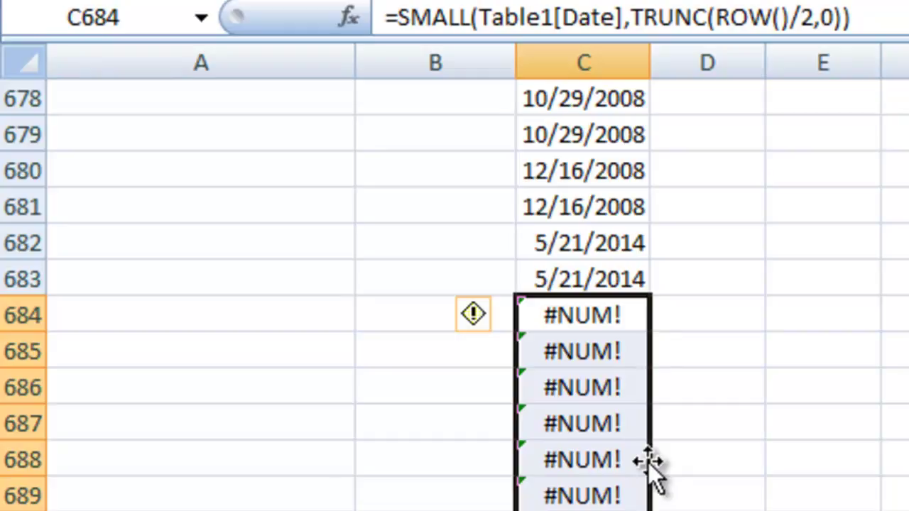
{"action": "key", "text": "Delete"}
{"action": "key", "text": "ctrl+Up"}
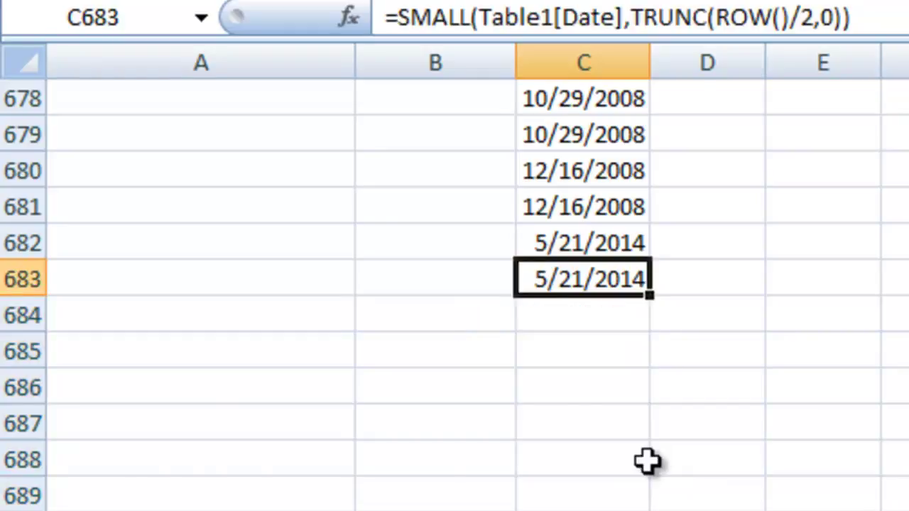
{"action": "key", "text": "ctrl+Up"}
{"action": "key", "text": "Down"}
{"action": "key", "text": "Right"}
{"action": "key", "text": "Down"}
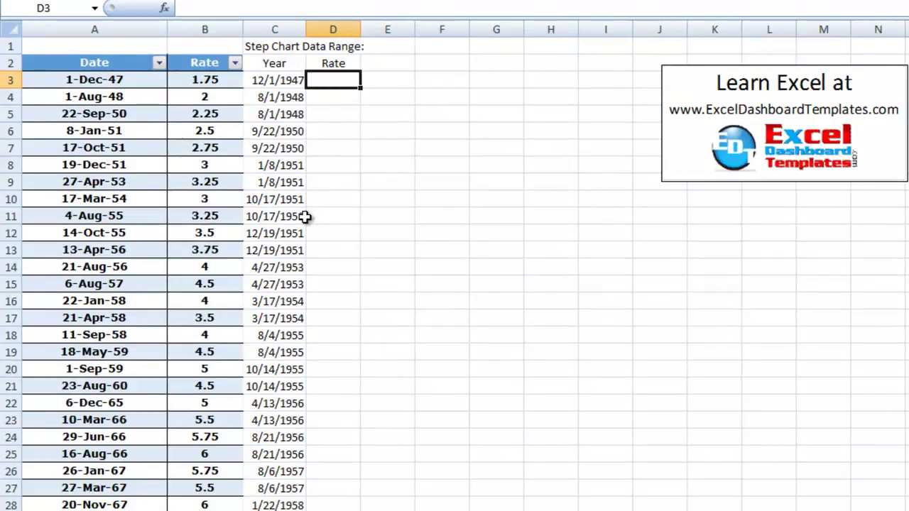
{"action": "key", "text": "Left"}
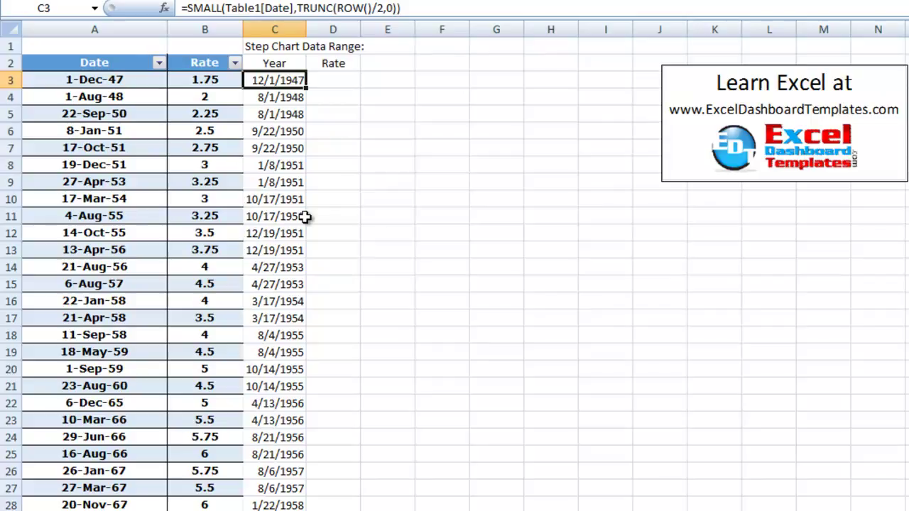
{"action": "key", "text": "Left"}
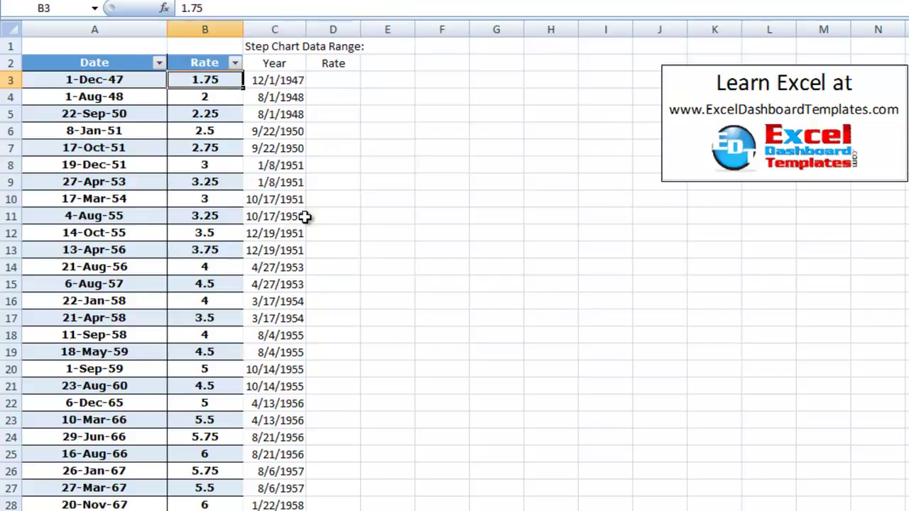
{"action": "key", "text": "Right"}
{"action": "key", "text": "Up"}
{"action": "key", "text": "Down"}
{"action": "key", "text": "Right"}
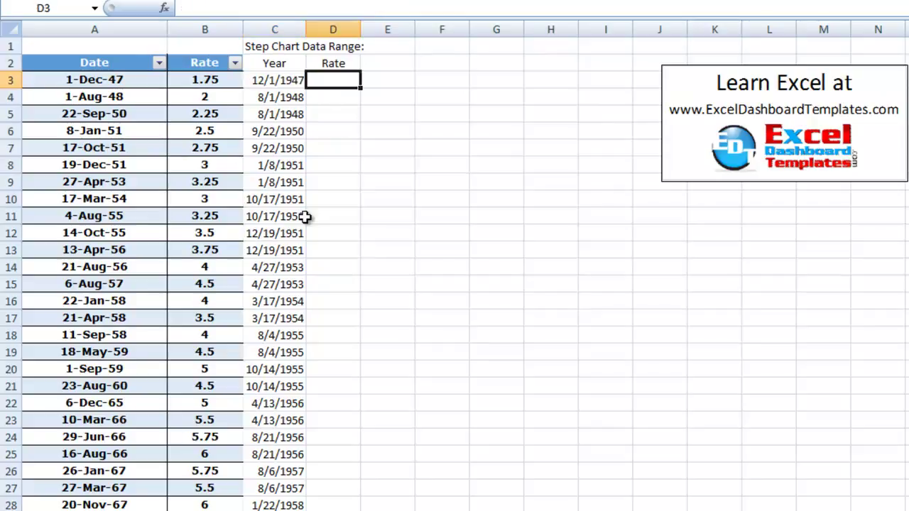
- Type =IF(ISNUMBER(C2),IF((C3<>C2,D2, into D3 using clicked cell references
{"action": "type", "text": "=IF("}
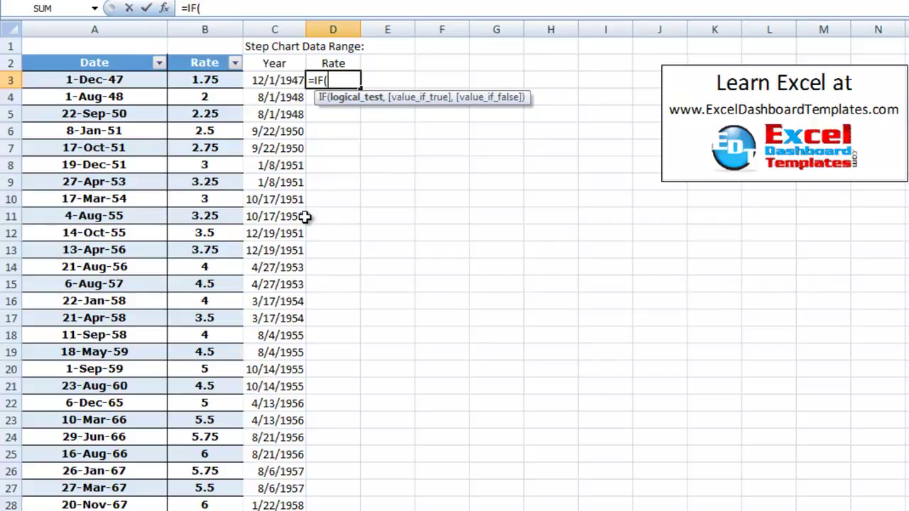
{"action": "type", "text": "isnu"}
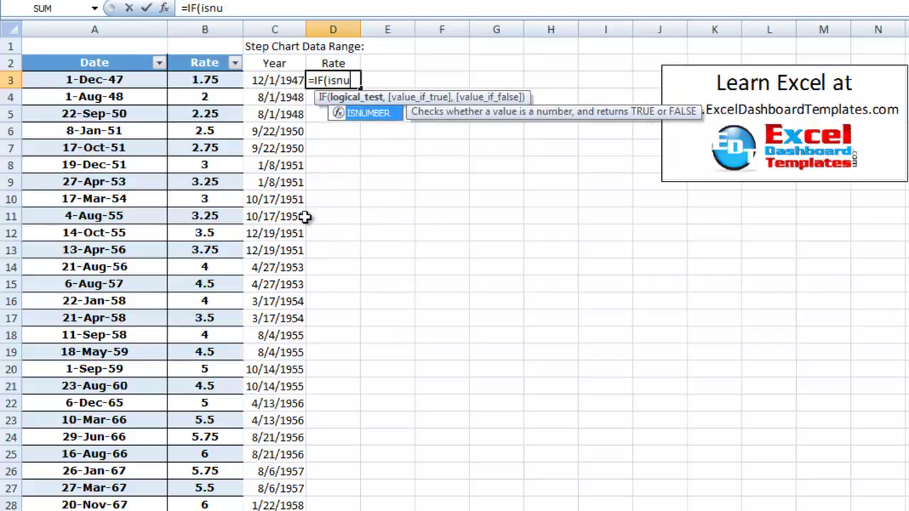
{"action": "key", "text": "Tab"}
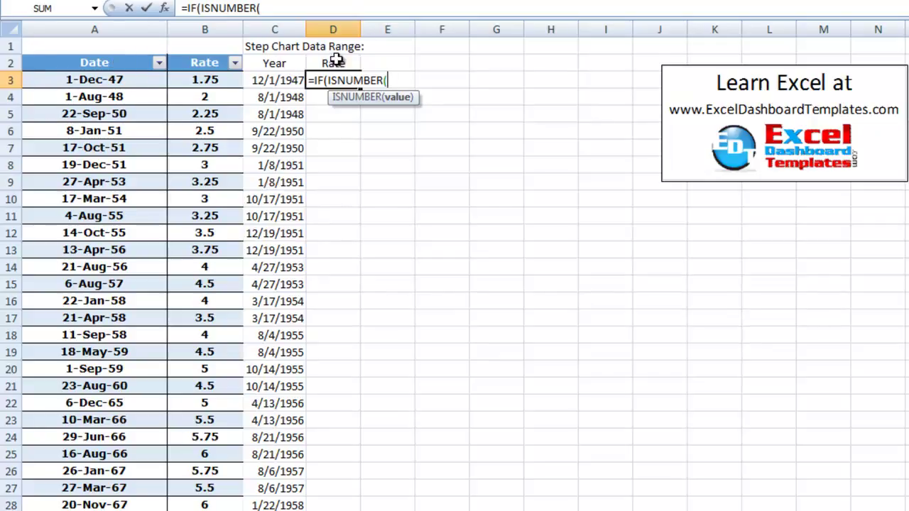
{"action": "left_click", "coordinate": [270, 63]}
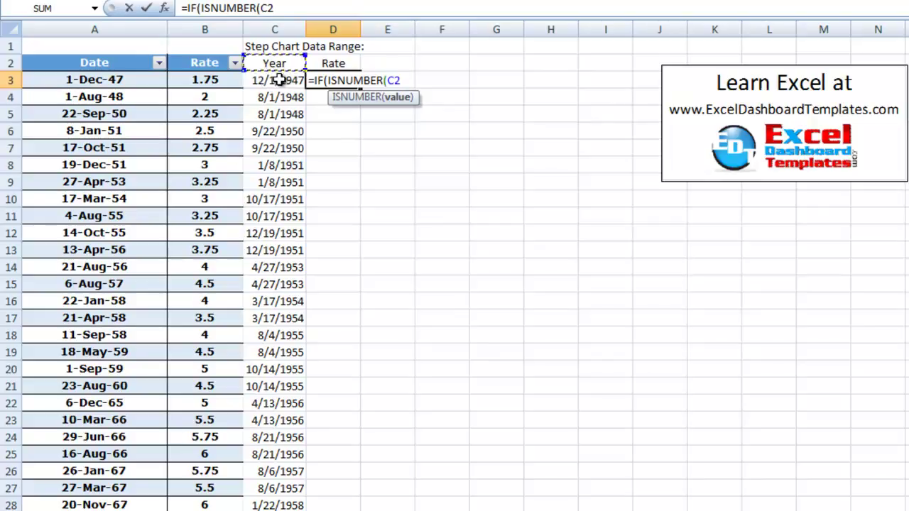
{"action": "type", "text": "),"}
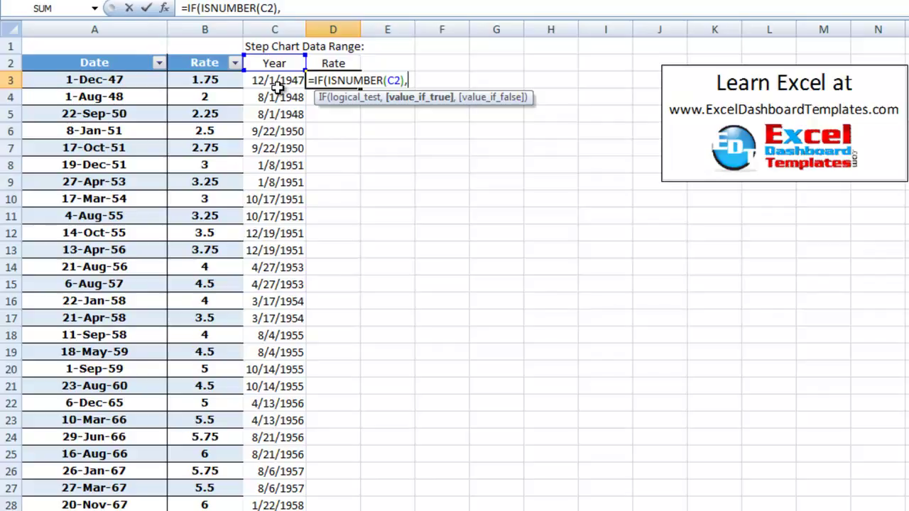
{"action": "type", "text": "if(("}
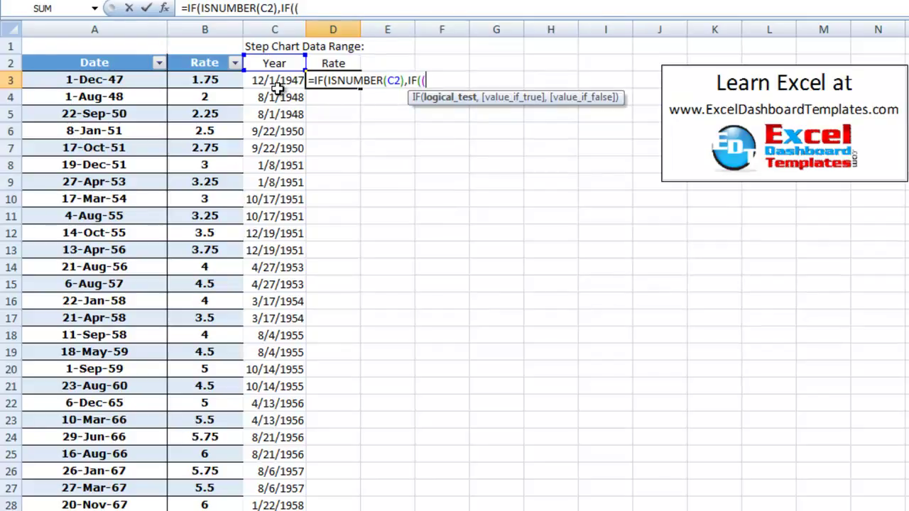
{"action": "left_click", "coordinate": [274, 85]}
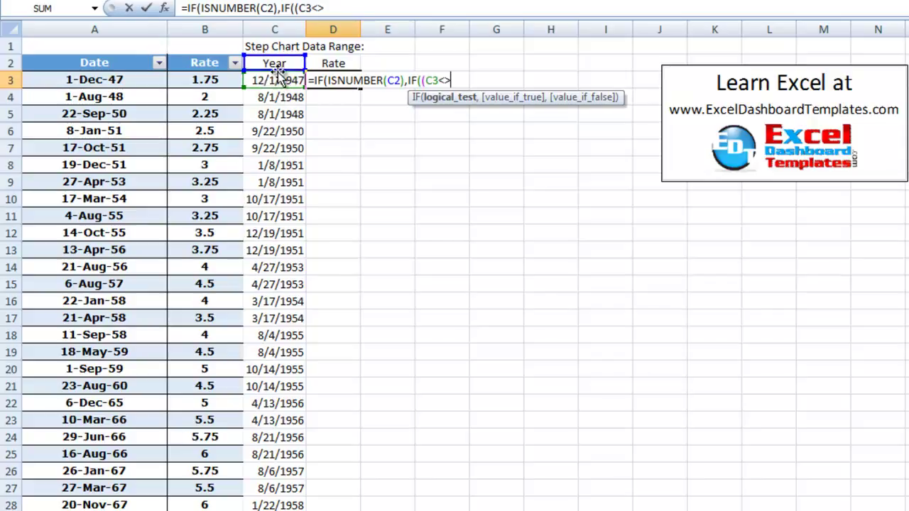
{"action": "left_click", "coordinate": [275, 64]}
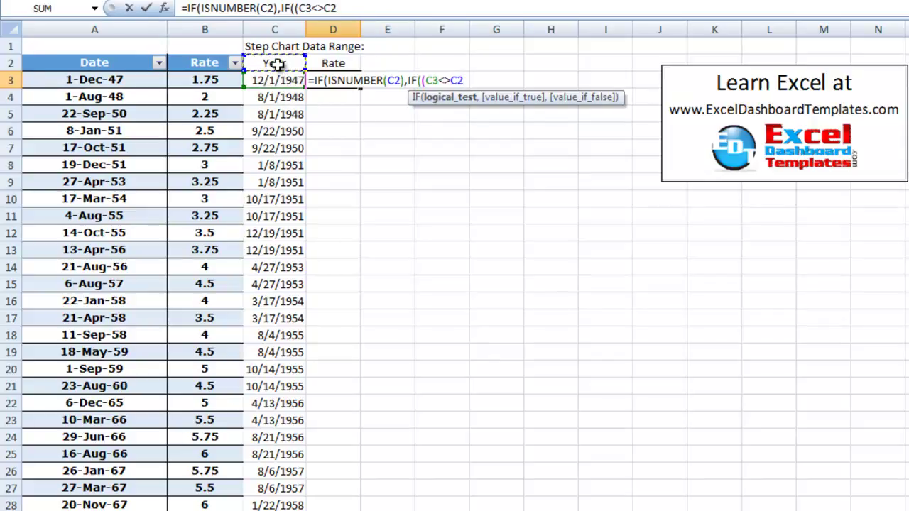
{"action": "type", "text": ","}
{"action": "left_click", "coordinate": [317, 62]}
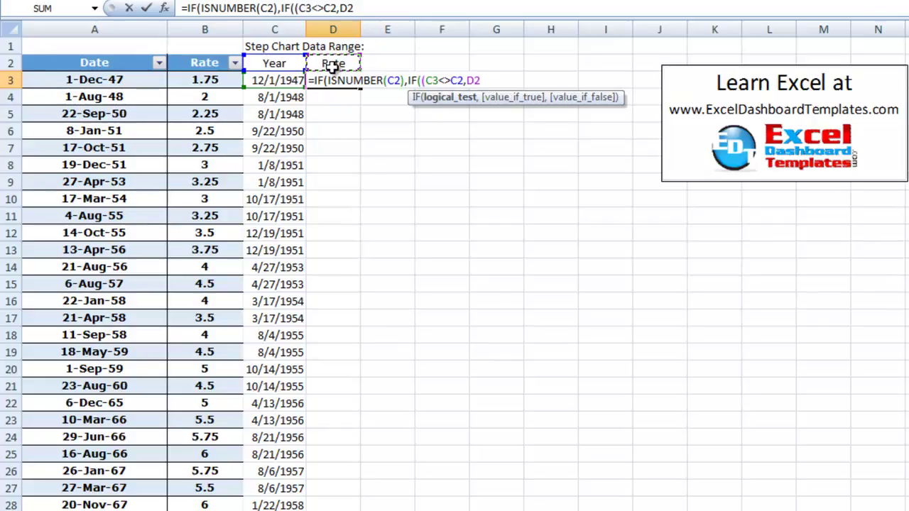
- Append VLOOKUP(C3,Table1,2,FALSE) to the D3 formula and close the inner IF
{"action": "type", "text": ",v"}
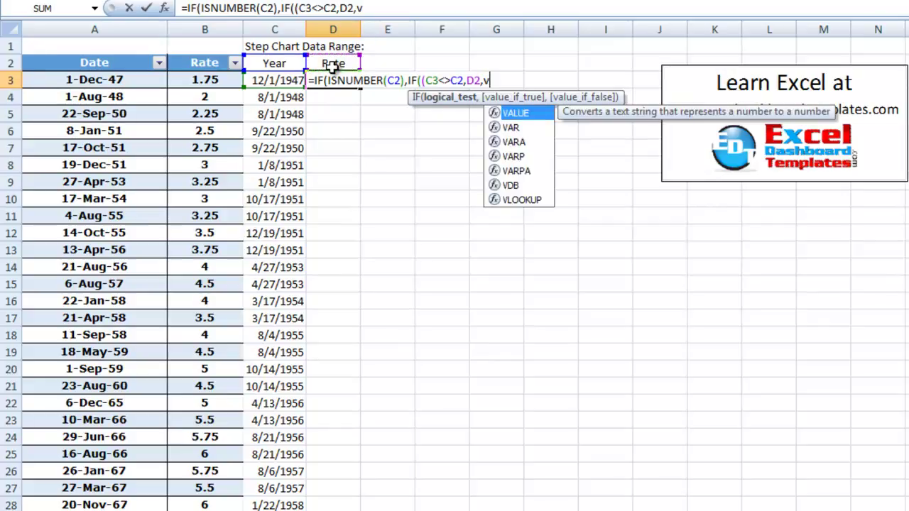
{"action": "type", "text": "lo"}
{"action": "key", "text": "Tab"}
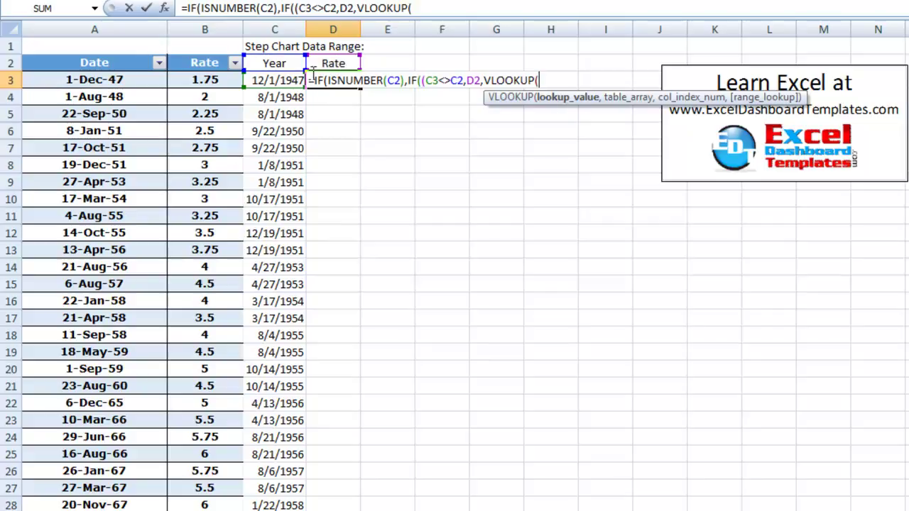
{"action": "left_click", "coordinate": [285, 82]}
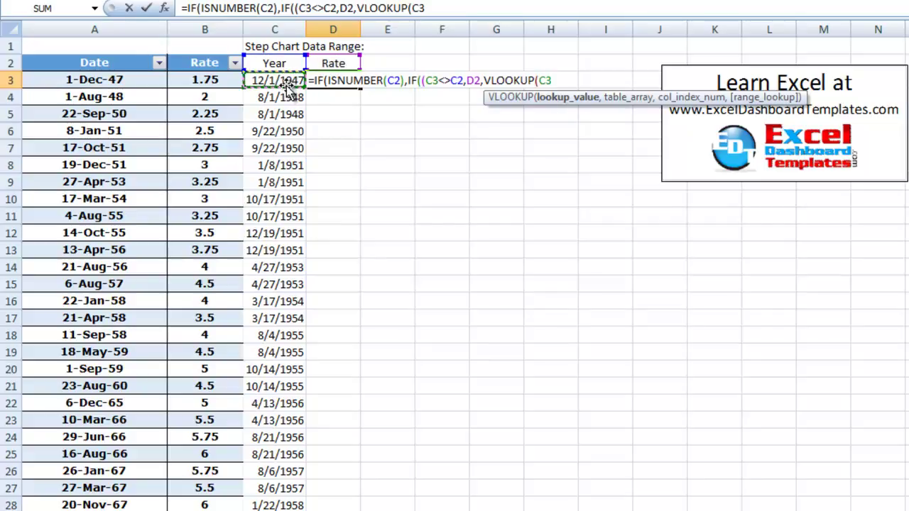
{"action": "type", "text": ","}
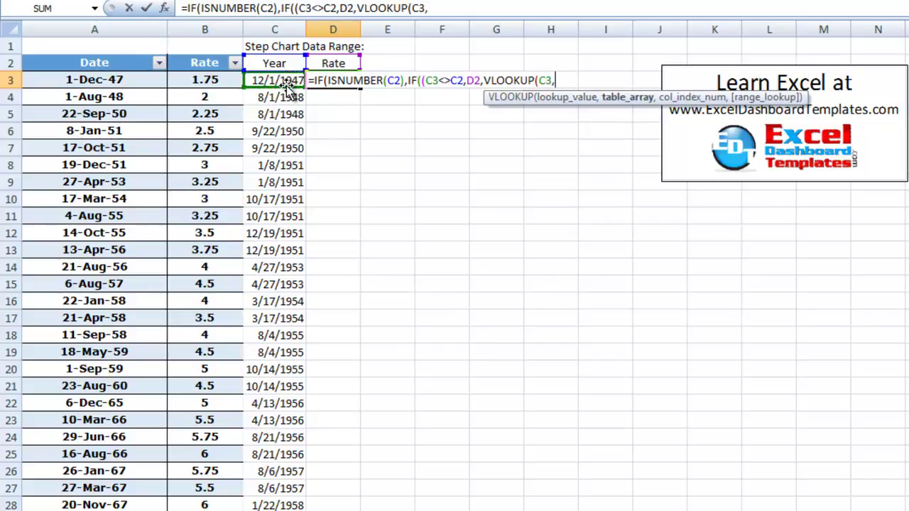
{"action": "type", "text": "ta"}
{"action": "key", "text": "Tab"}
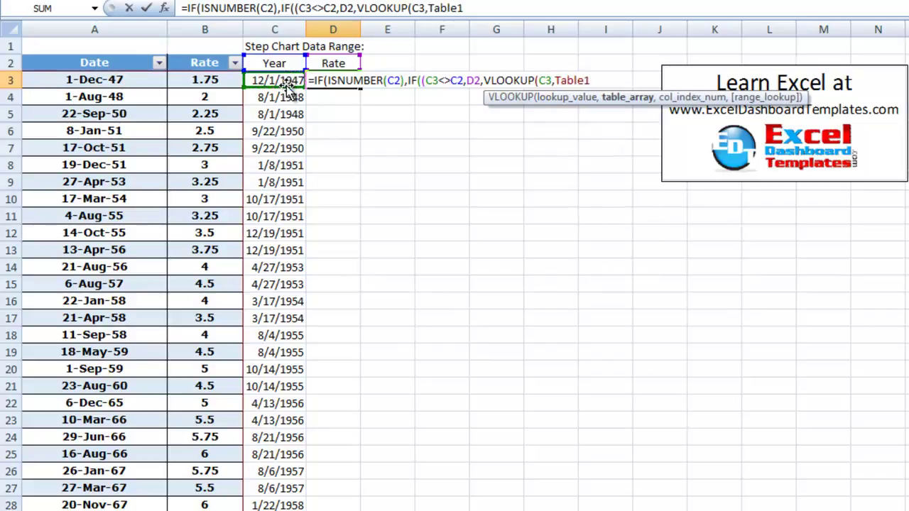
{"action": "type", "text": ","}
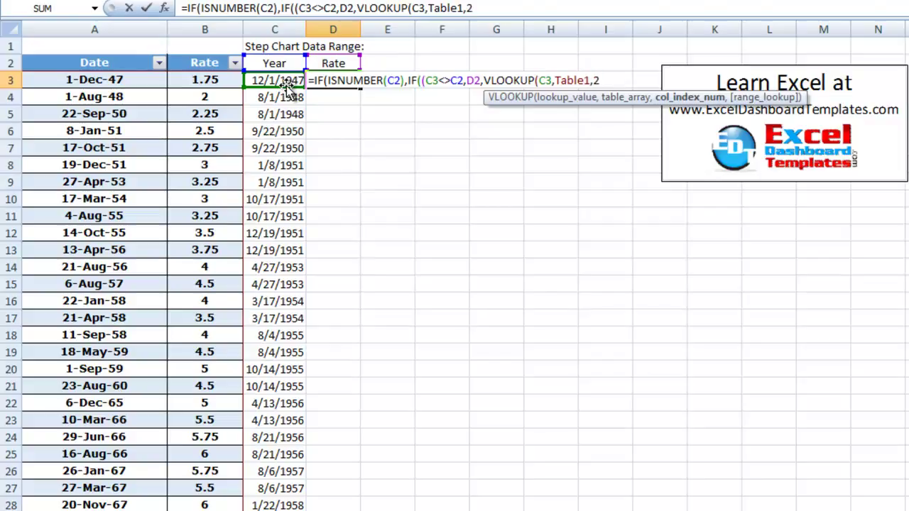
{"action": "type", "text": "2,"}
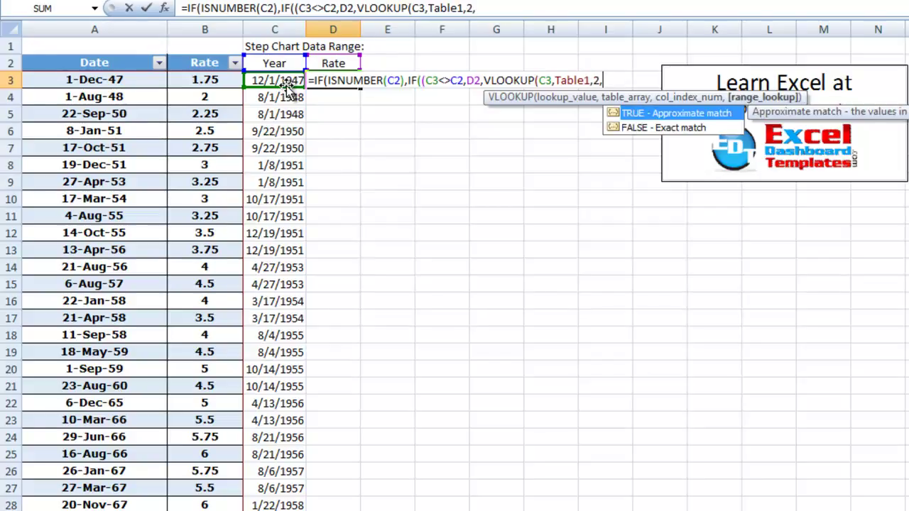
{"action": "key", "text": "Down"}
{"action": "key", "text": "Tab"}
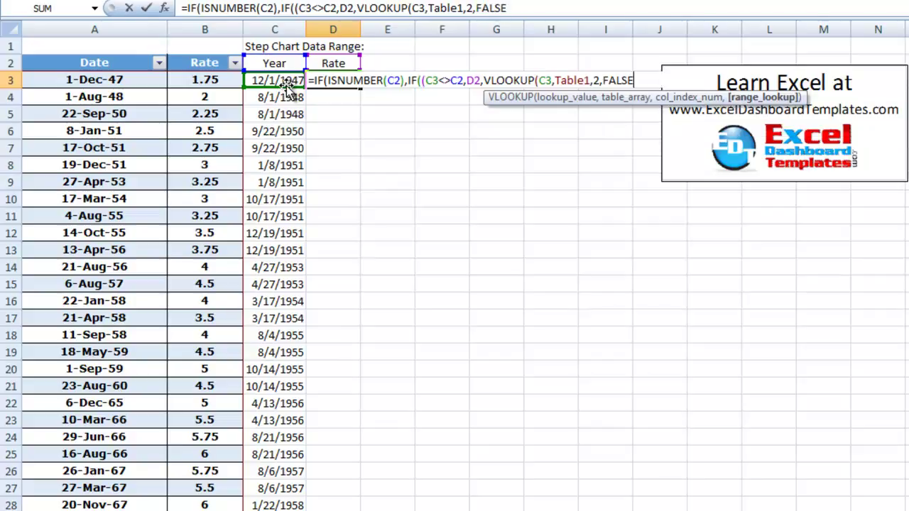
{"action": "type", "text": ")"}
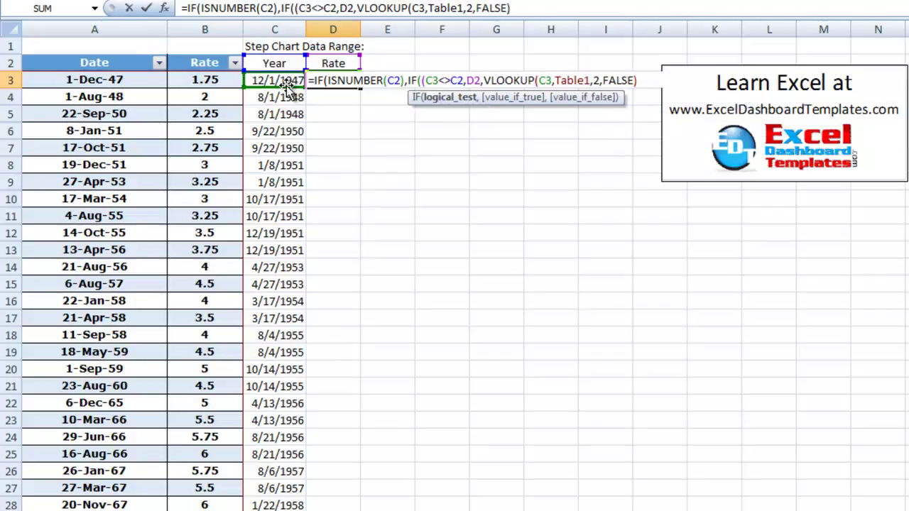
{"action": "type", "text": ")"}
- Add a second VLOOKUP(C3,Table1,2,FALSE)) as the outer IF's final argument
{"action": "type", "text": ","}
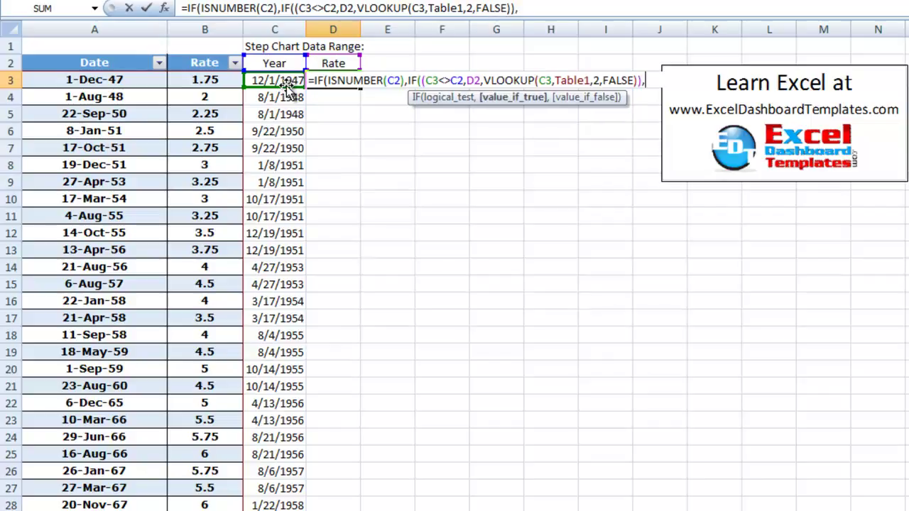
{"action": "type", "text": "vl"}
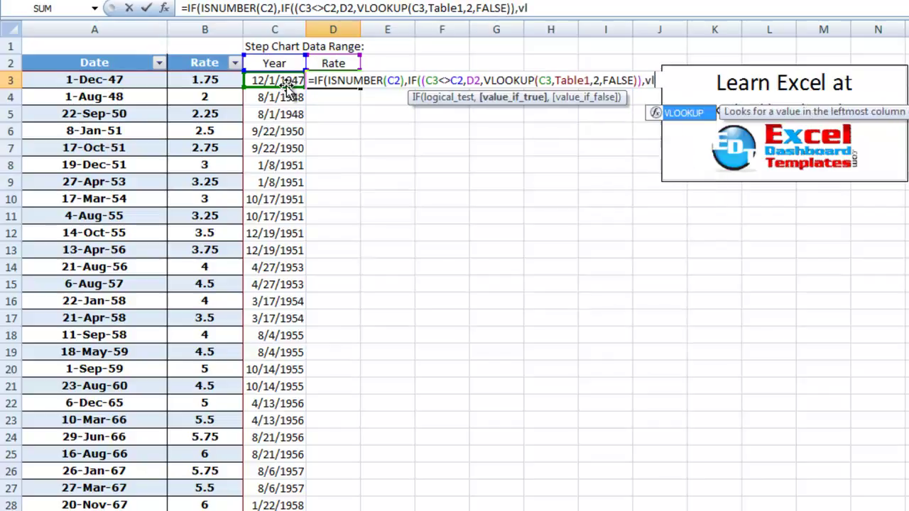
{"action": "key", "text": "Tab"}
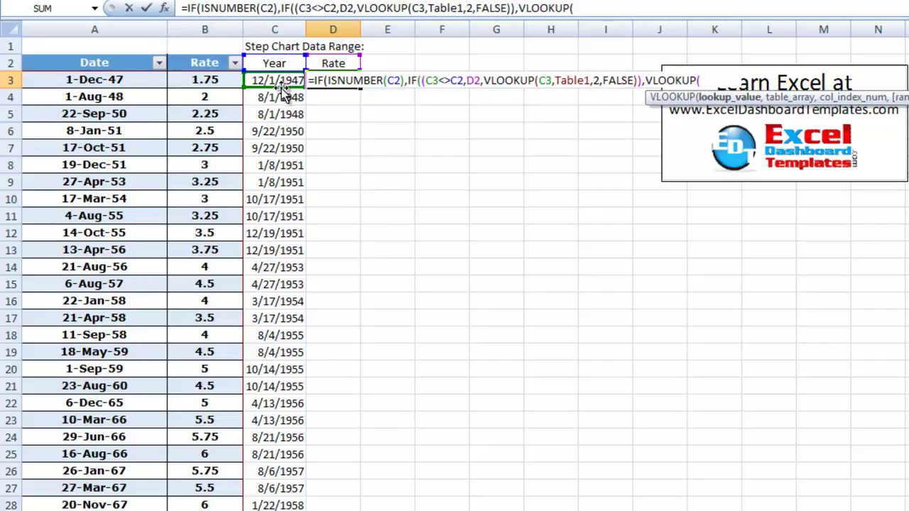
{"action": "left_click", "coordinate": [284, 80]}
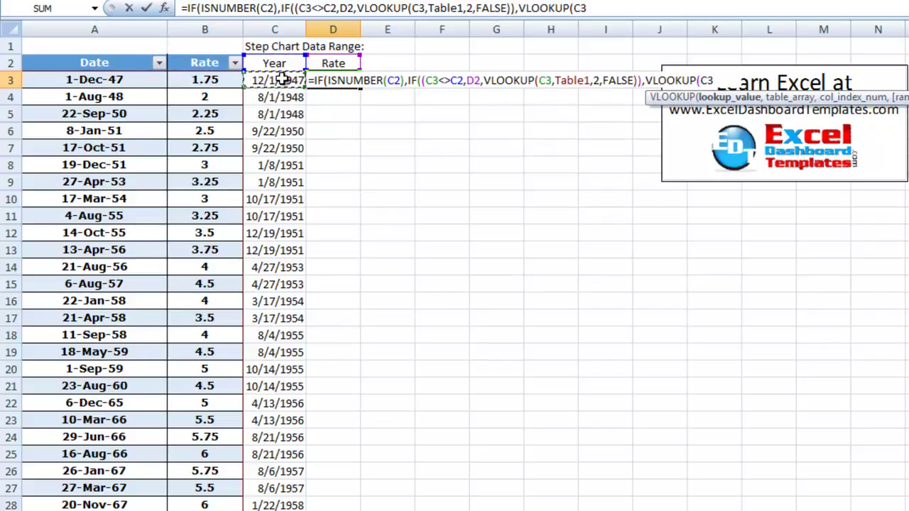
{"action": "type", "text": ",tab"}
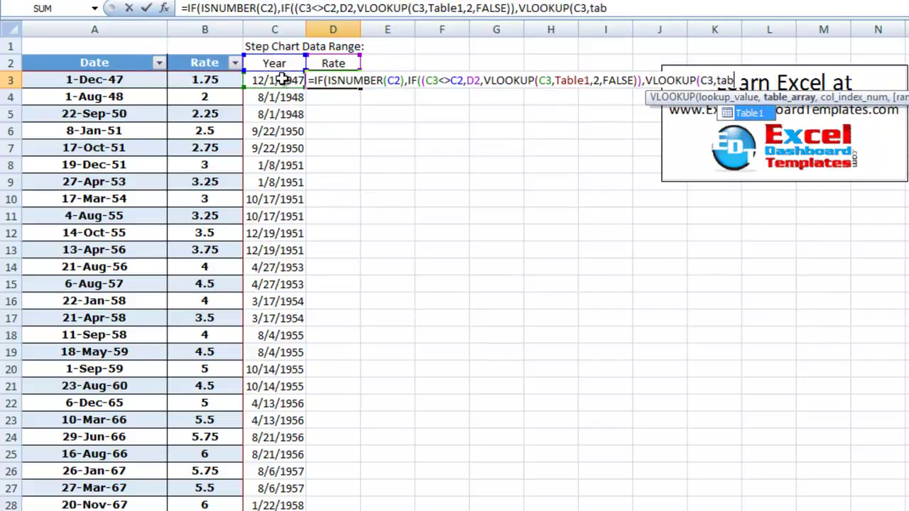
{"action": "key", "text": "Tab"}
{"action": "type", "text": ","}
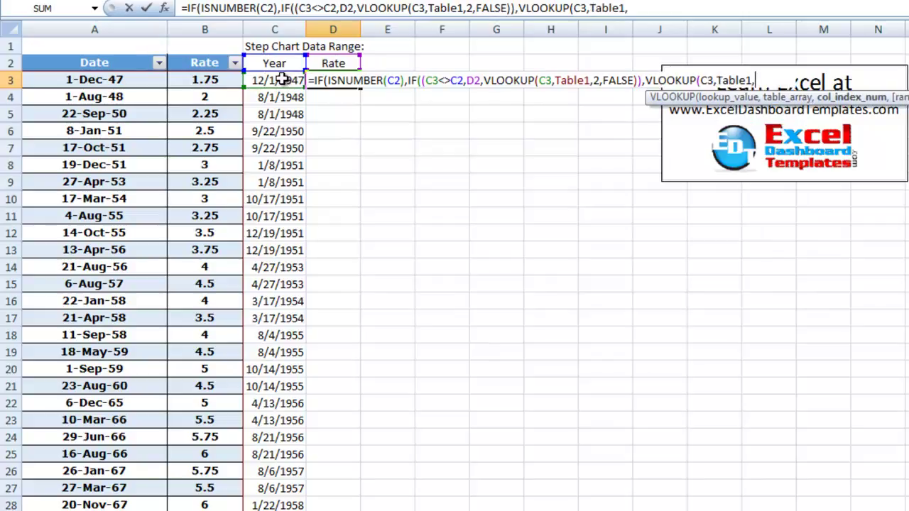
{"action": "type", "text": "2,"}
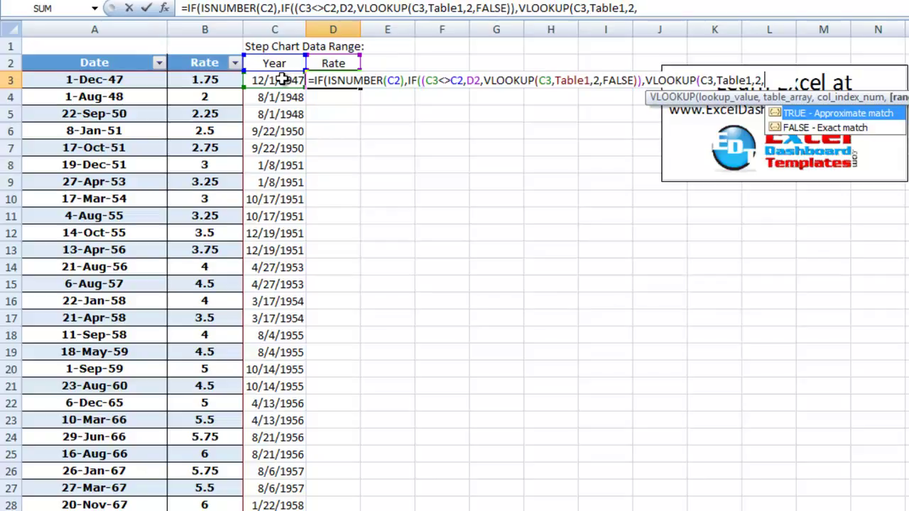
{"action": "key", "text": "Down"}
{"action": "key", "text": "Tab"}
{"action": "type", "text": ")"}
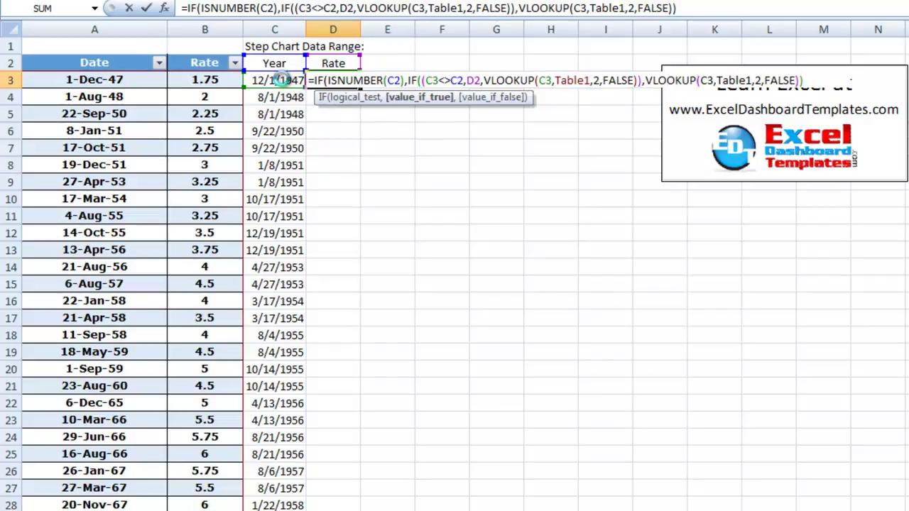
- Enter the formula, remove the extra parenthesis before C3, and confirm D3 shows 1.75
{"action": "key", "text": "Return"}
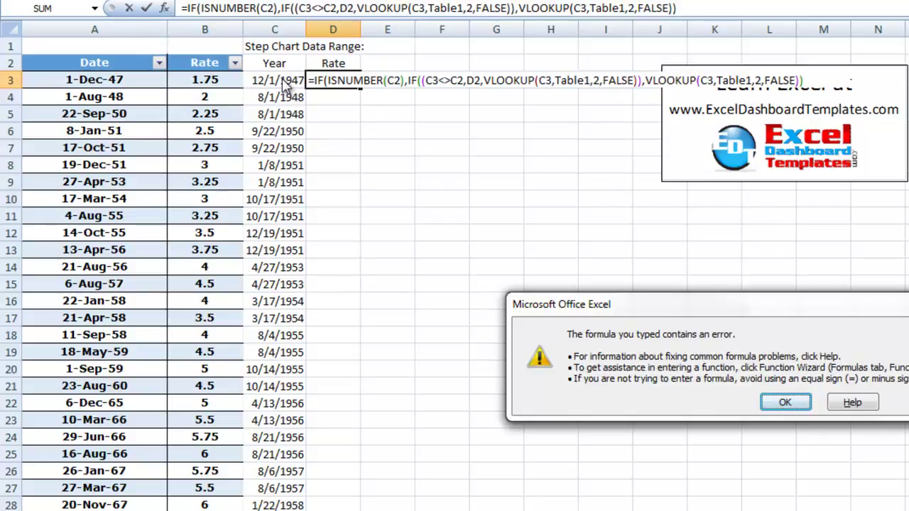
{"action": "key", "text": "Return"}
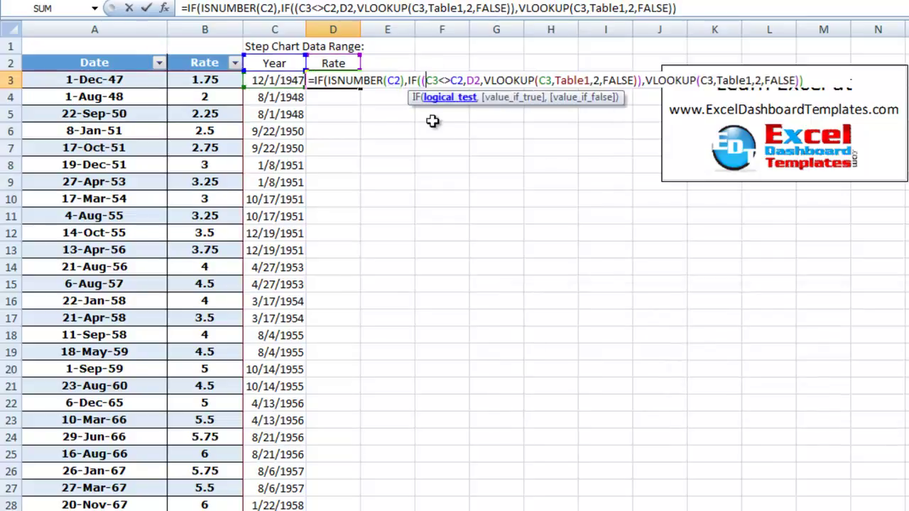
{"action": "key", "text": "BackSpace"}
{"action": "key", "text": "Return"}
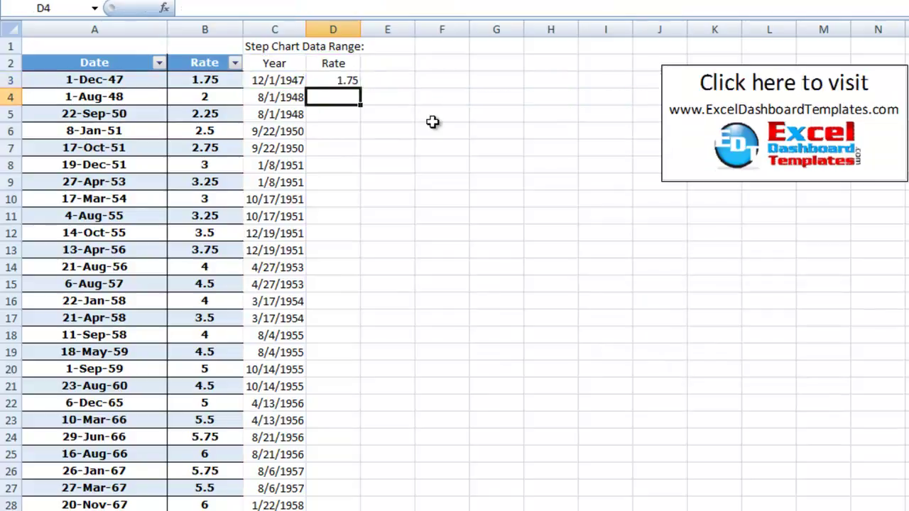
{"action": "key", "text": "Up"}
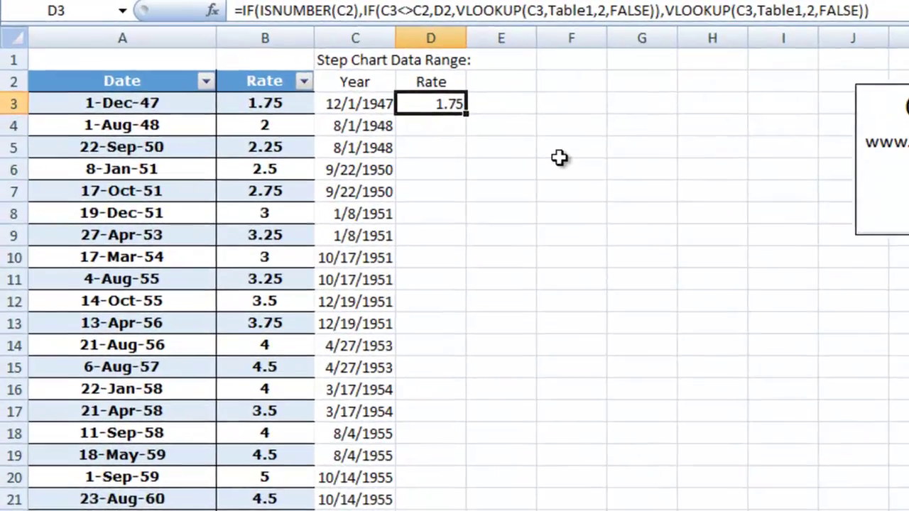
{"action": "key", "text": "Down"}
{"action": "left_click", "coordinate": [443, 108]}
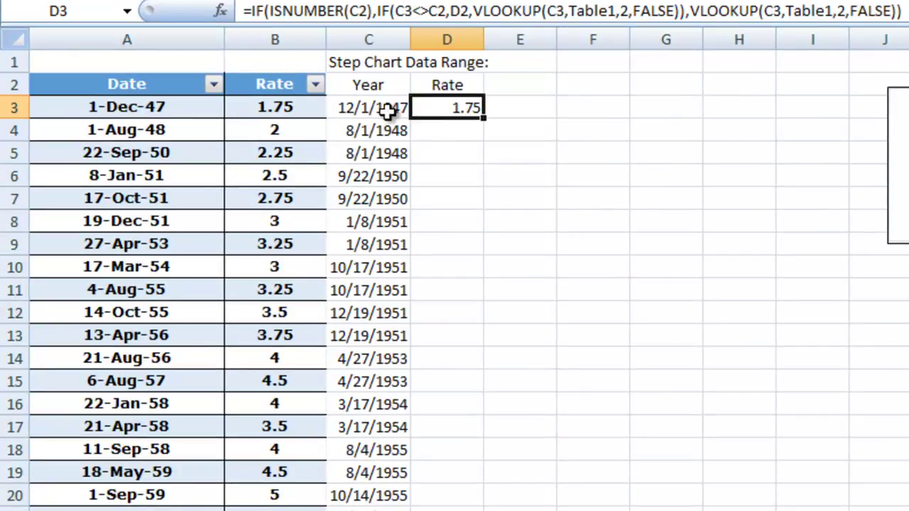
{"action": "left_click", "coordinate": [365, 84]}
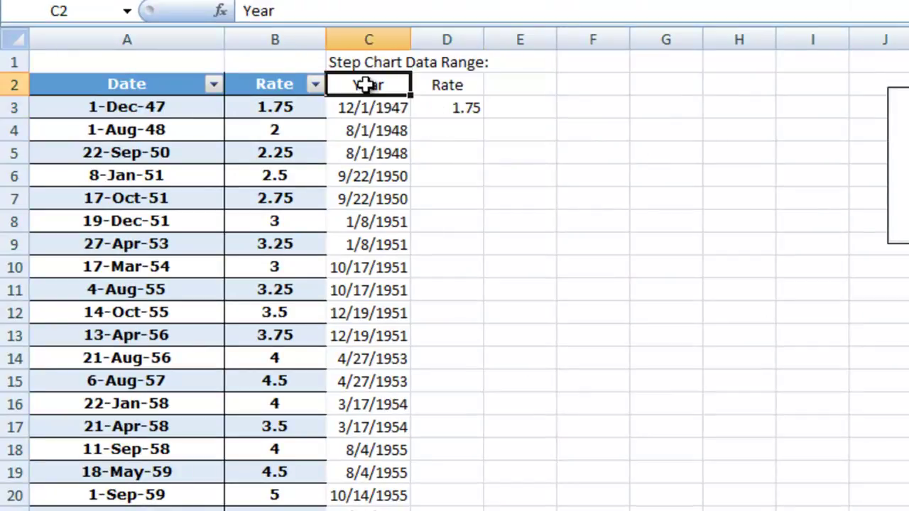
{"action": "left_click", "coordinate": [437, 104]}
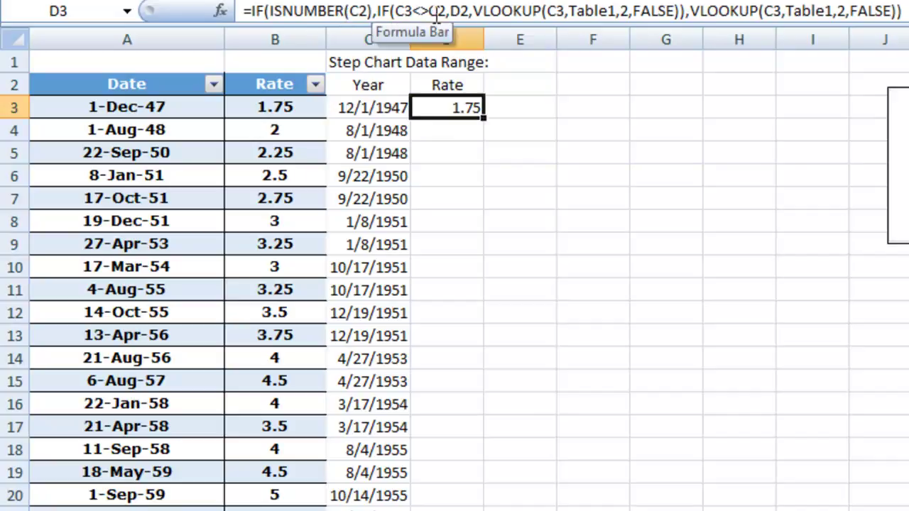
{"action": "left_click_drag", "start_coordinate": [687, 10], "coordinate": [900, 10]}
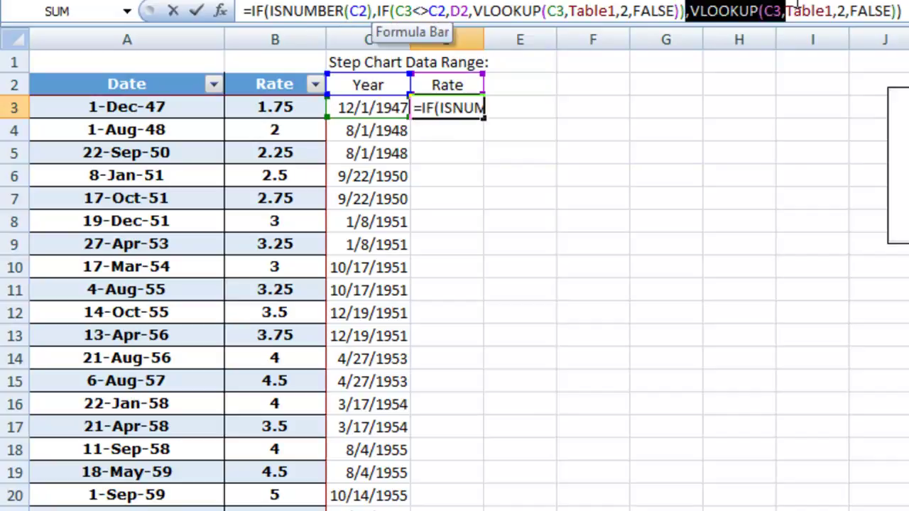
{"action": "key", "text": "Escape"}
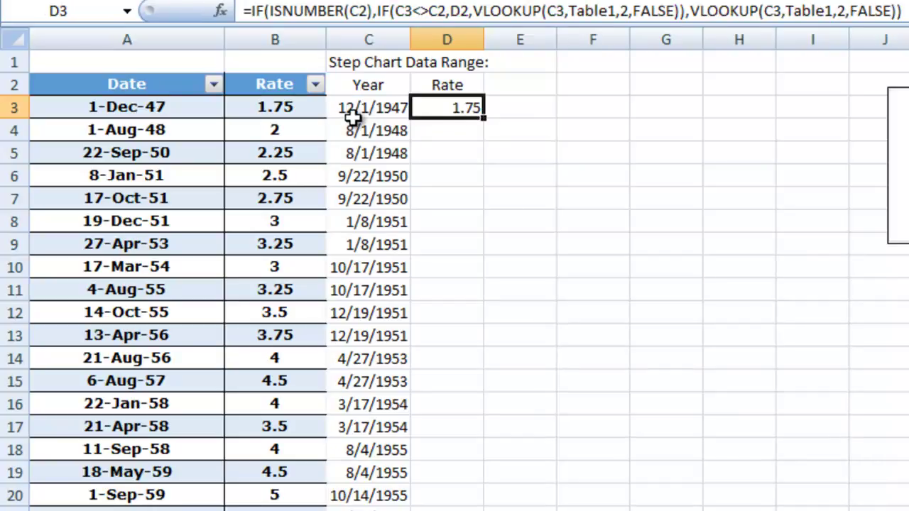
{"action": "left_click", "coordinate": [346, 114]}
{"action": "left_click", "coordinate": [458, 103]}
{"action": "left_click_drag", "start_coordinate": [481, 120], "coordinate": [481, 164]}
{"action": "left_click", "coordinate": [460, 194]}
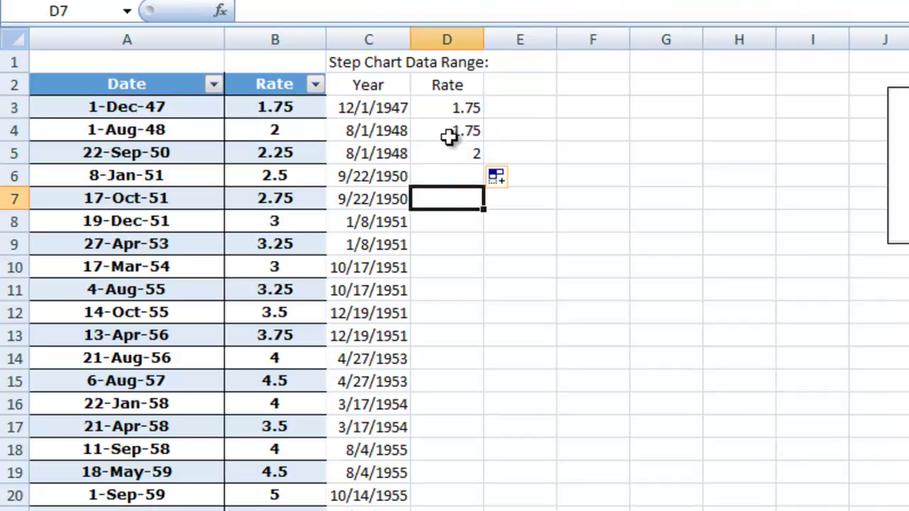
{"action": "left_click", "coordinate": [445, 135]}
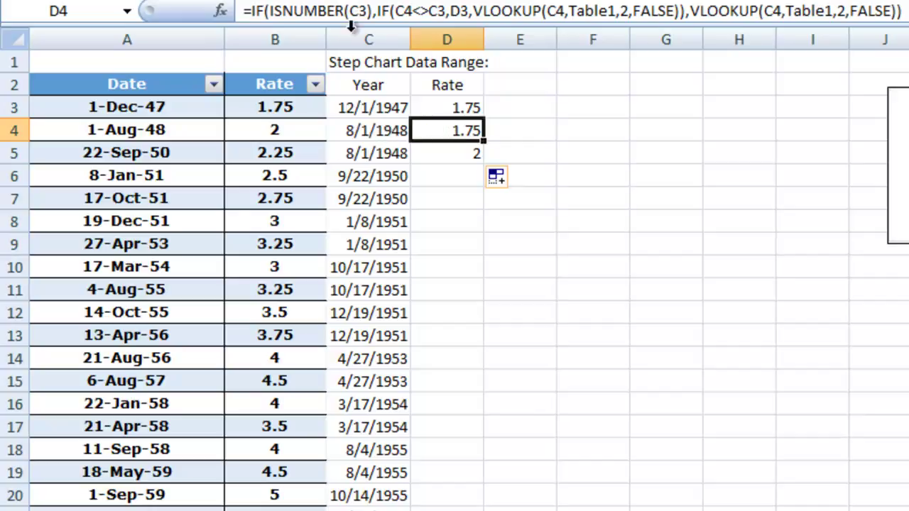
{"action": "left_click", "coordinate": [381, 104]}
{"action": "left_click", "coordinate": [423, 128]}
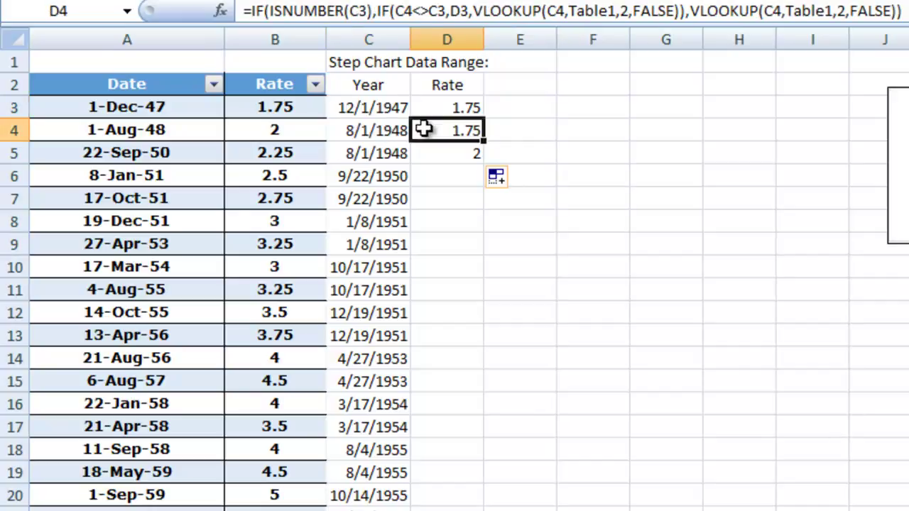
{"action": "left_click_drag", "start_coordinate": [375, 10], "coordinate": [685, 10]}
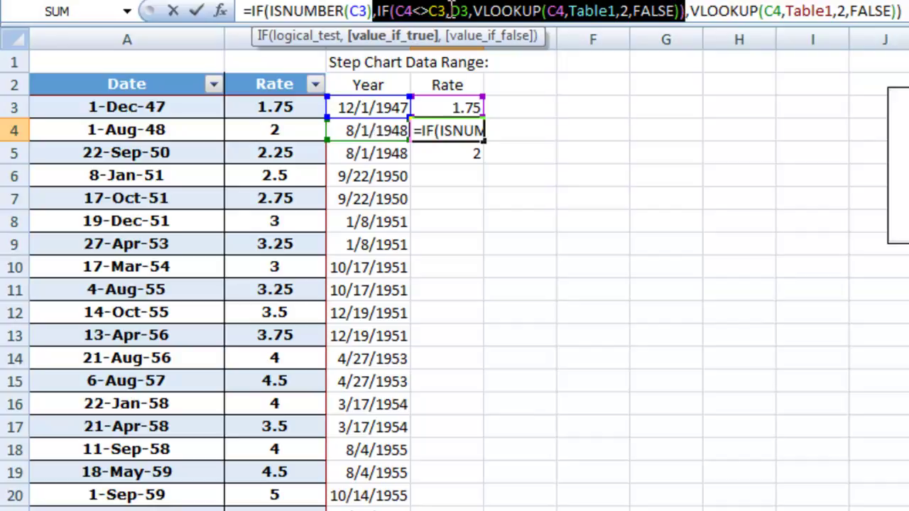
{"action": "key", "text": "ctrl+Return"}
{"action": "left_click", "coordinate": [461, 107]}
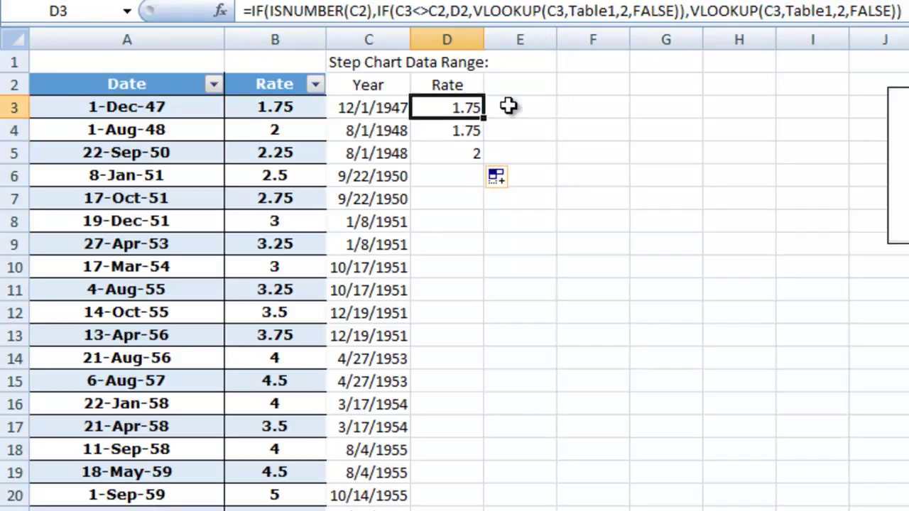
{"action": "left_click", "coordinate": [474, 130]}
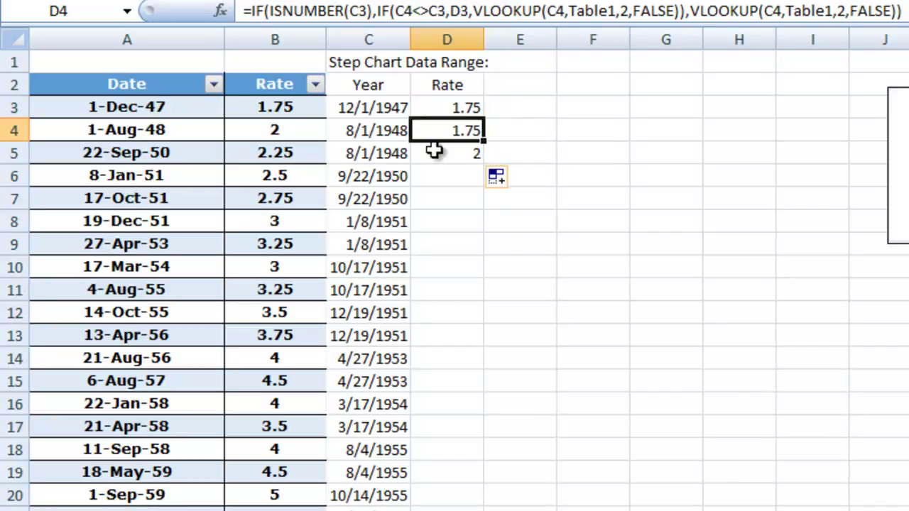
{"action": "left_click", "coordinate": [433, 149]}
{"action": "left_click", "coordinate": [398, 149]}
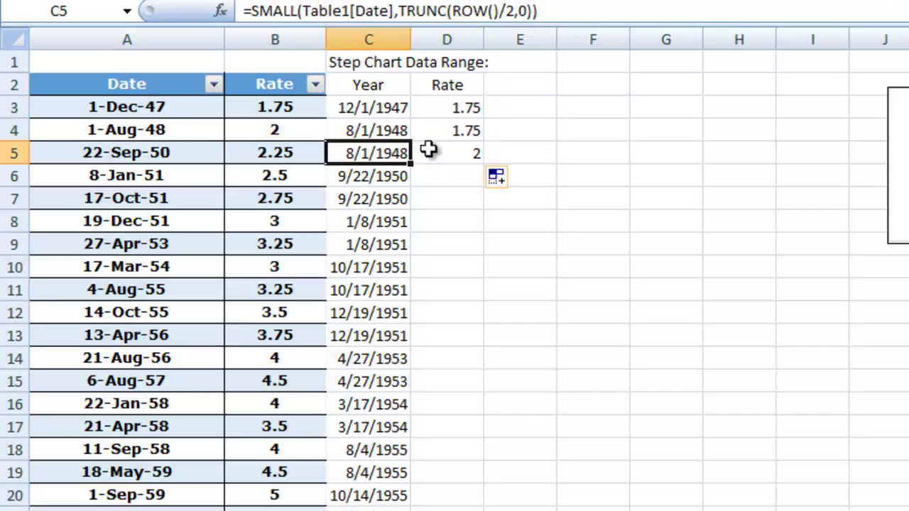
{"action": "left_click", "coordinate": [430, 151]}
{"action": "left_click", "coordinate": [355, 10]}
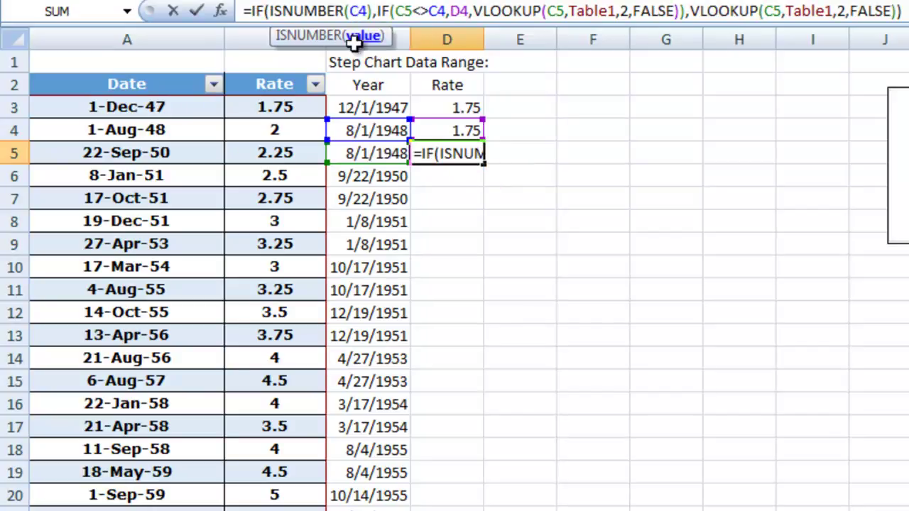
{"action": "double_click", "coordinate": [382, 11]}
{"action": "left_click_drag", "start_coordinate": [400, 11], "coordinate": [401, 44]}
{"action": "left_click", "coordinate": [679, 10]}
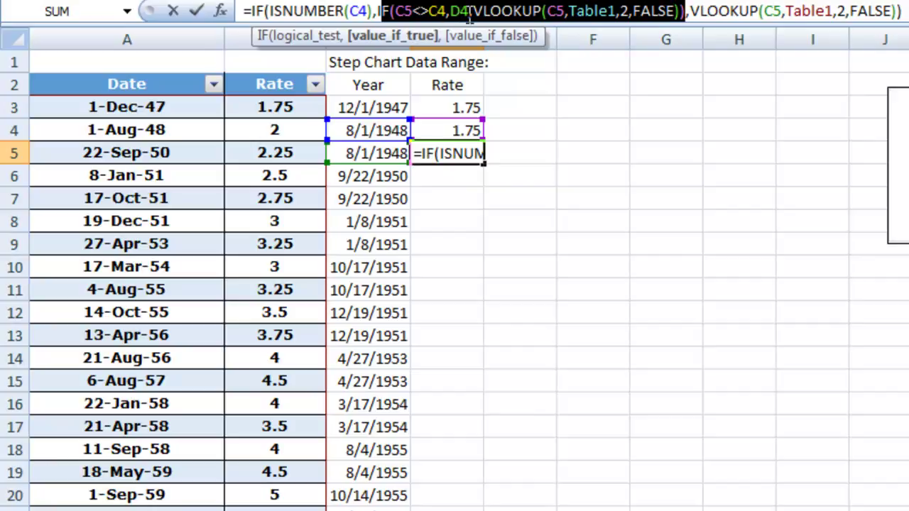
{"action": "left_click_drag", "start_coordinate": [473, 11], "coordinate": [687, 10]}
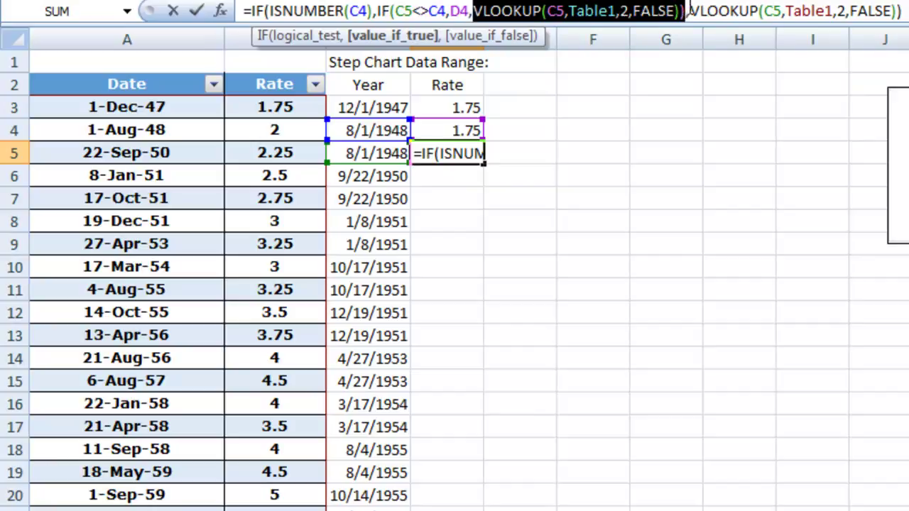
{"action": "left_click", "coordinate": [383, 155]}
{"action": "key", "text": "ctrl+v"}
{"action": "key", "text": "ctrl+Return"}
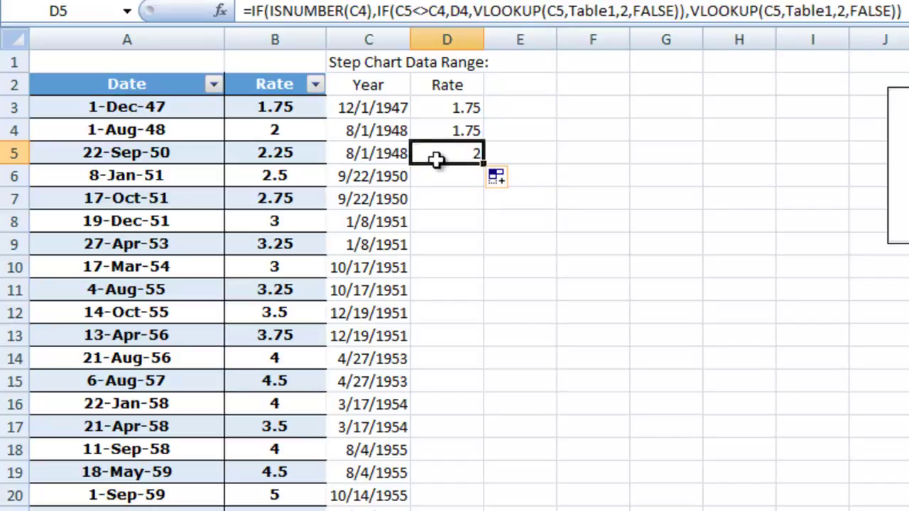
{"action": "left_click", "coordinate": [463, 133]}
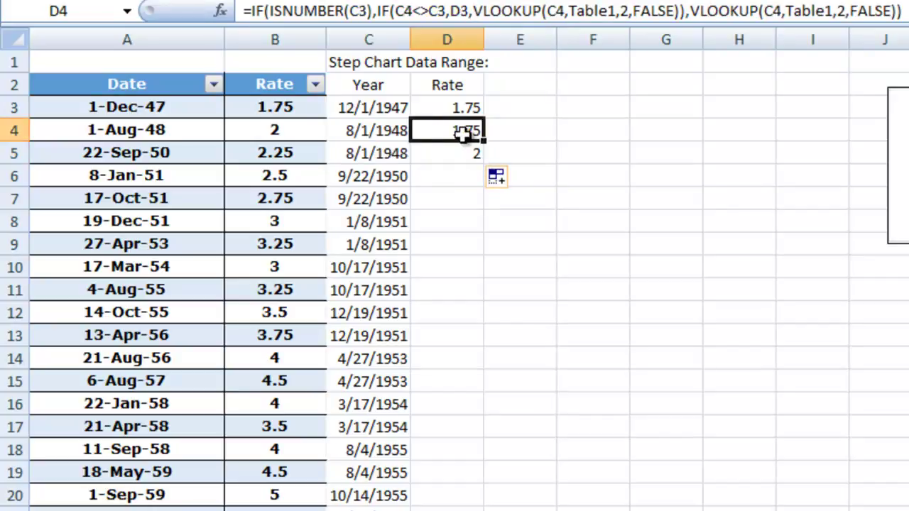
{"action": "left_click", "coordinate": [402, 132]}
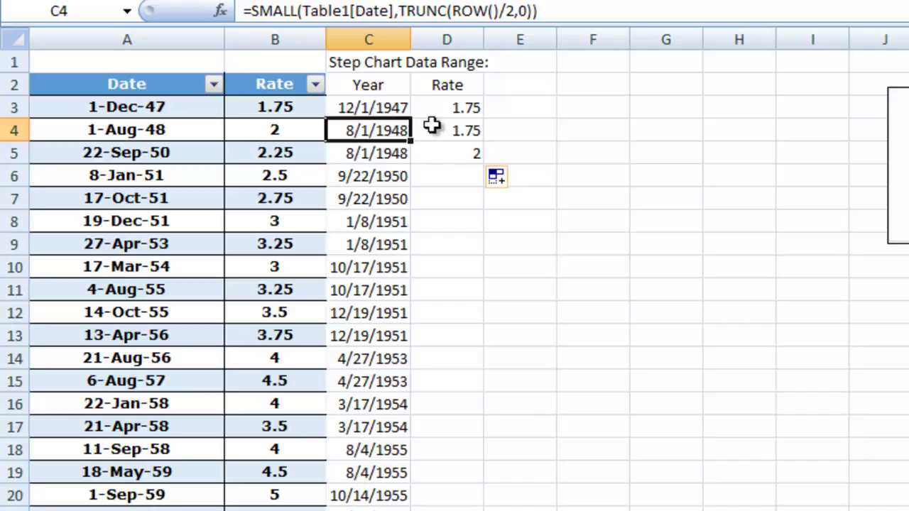
{"action": "left_click", "coordinate": [432, 127]}
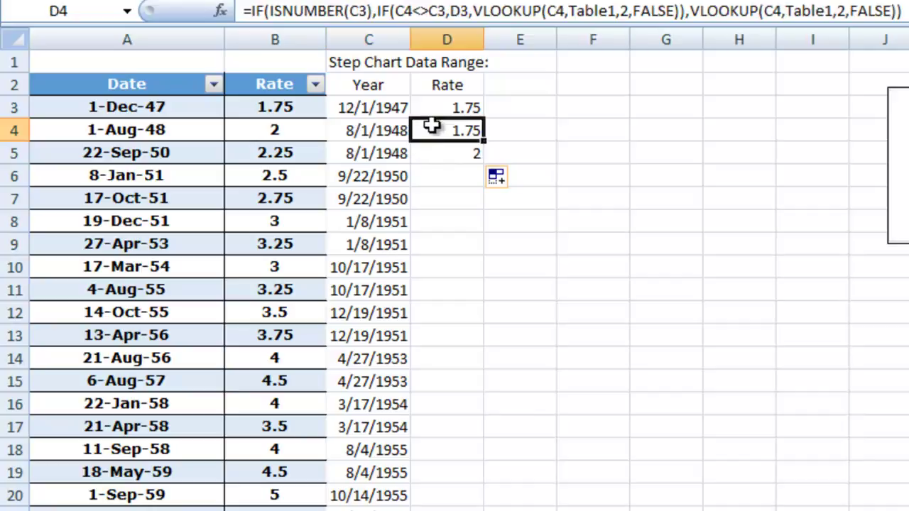
{"action": "left_click", "coordinate": [380, 130]}
{"action": "left_click", "coordinate": [384, 152]}
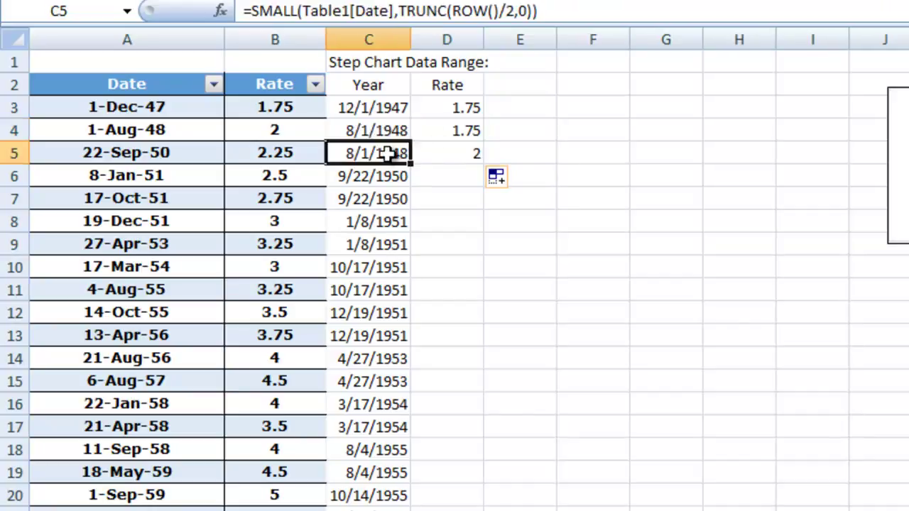
{"action": "left_click", "coordinate": [446, 157]}
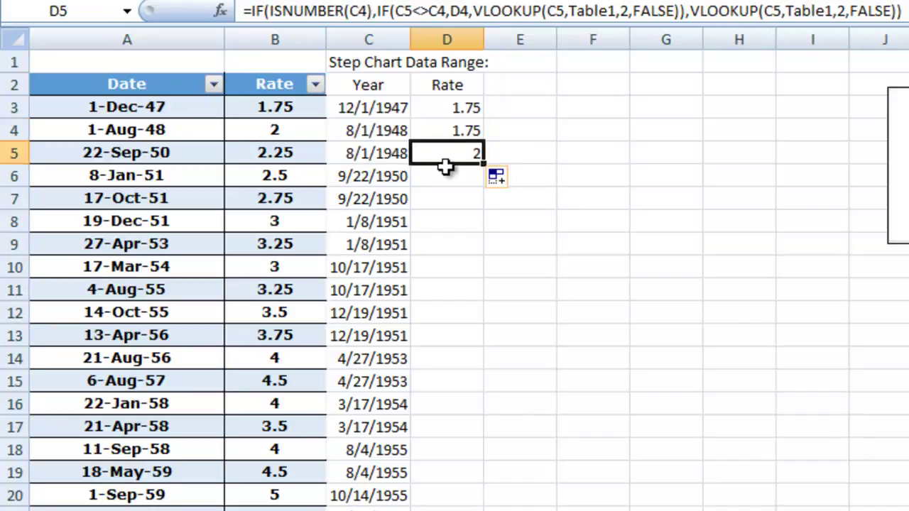
- Fill D5's Rate formula down column D, then select the whole Year/Rate range from C2
{"action": "double_click", "coordinate": [482, 164]}
{"action": "left_click", "coordinate": [433, 242]}
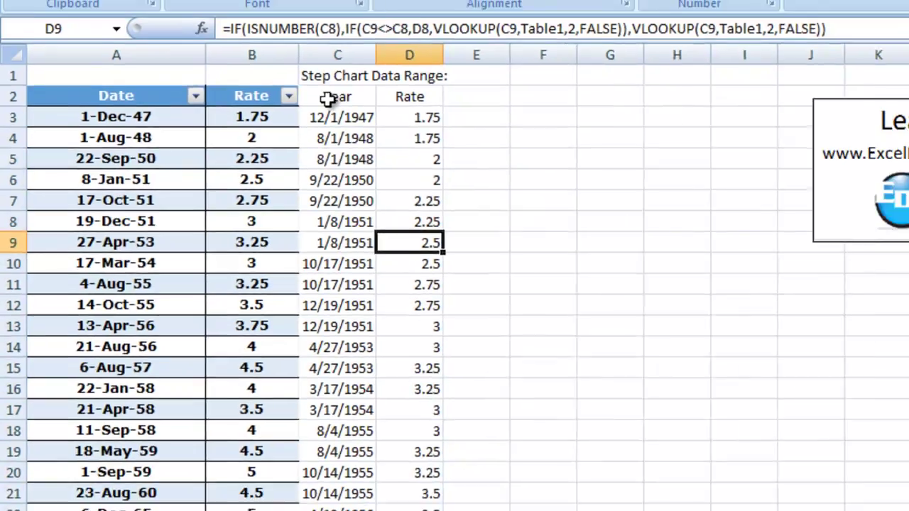
{"action": "left_click", "coordinate": [326, 100]}
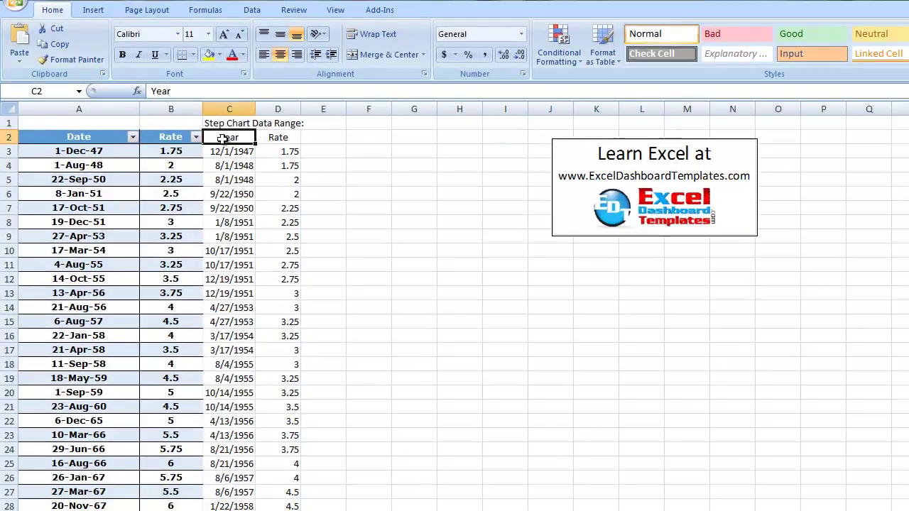
{"action": "key", "text": "shift+Right"}
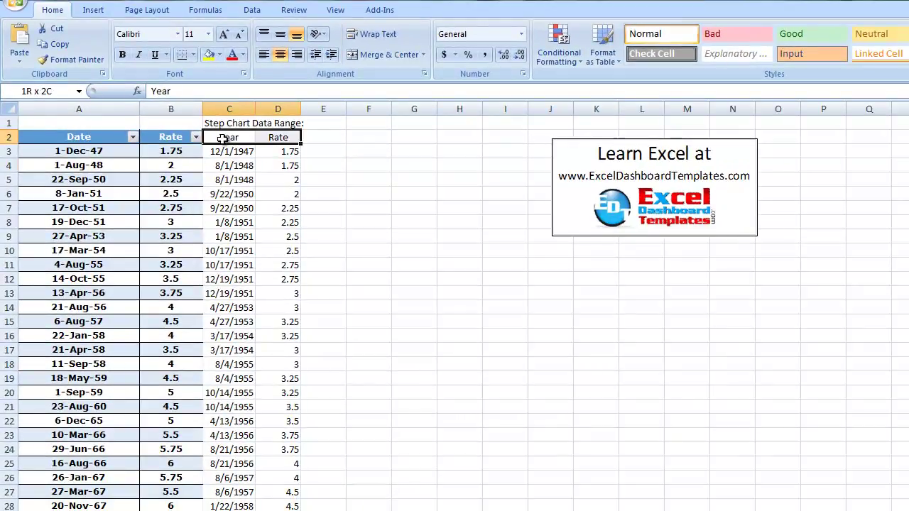
{"action": "key", "text": "ctrl+shift+Down"}
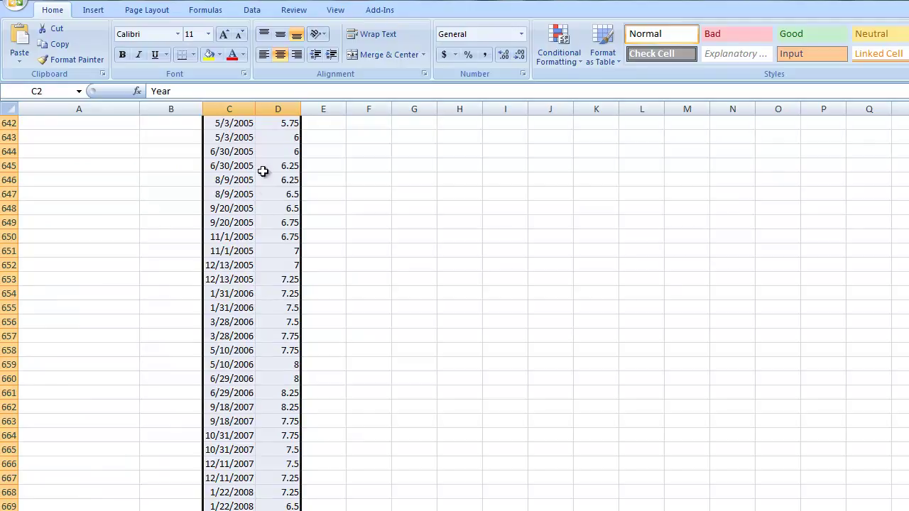
{"action": "scroll", "coordinate": [444, 306], "scroll_direction": "up", "scroll_amount": 10}
{"action": "scroll", "coordinate": [444, 306], "scroll_direction": "up", "scroll_amount": 11}
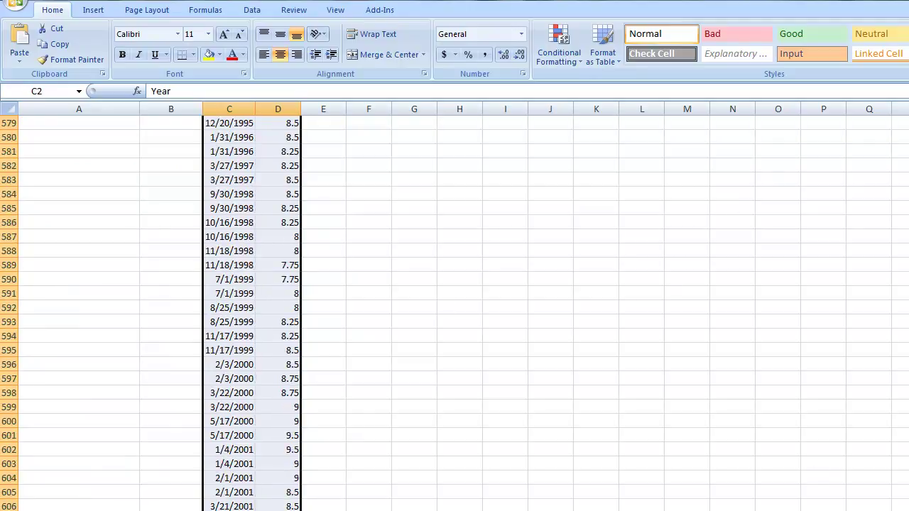
{"action": "key", "text": "ctrl+BackSpace"}
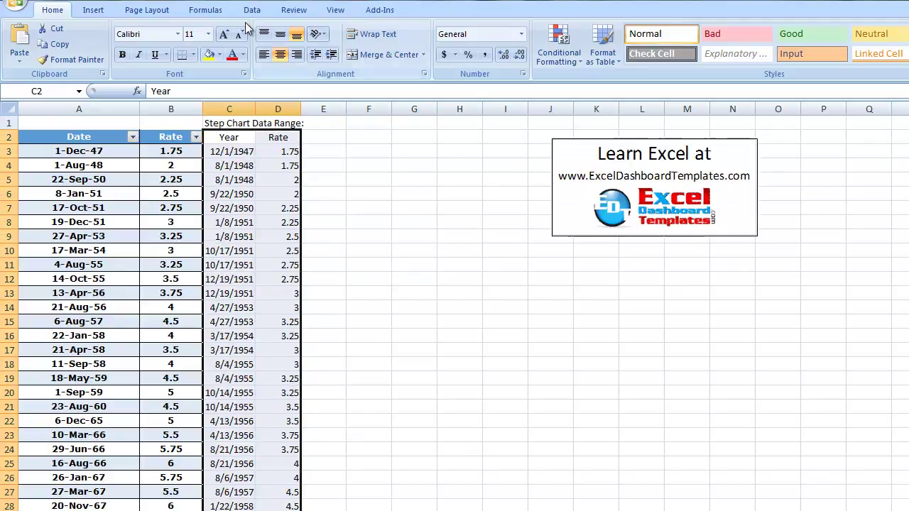
- Insert a 2-D Line chart of the Year/Rate range, move it beside the data and enlarge it
{"action": "left_click", "coordinate": [92, 14]}
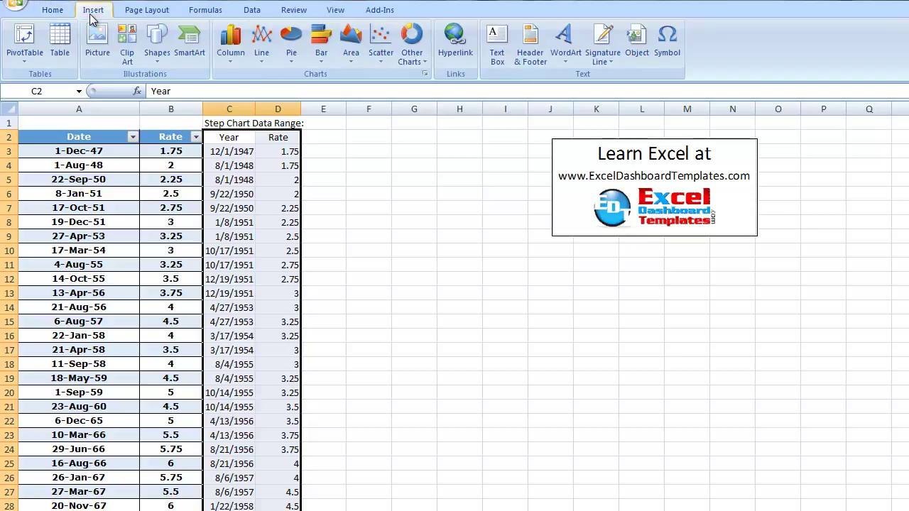
{"action": "left_click", "coordinate": [256, 41]}
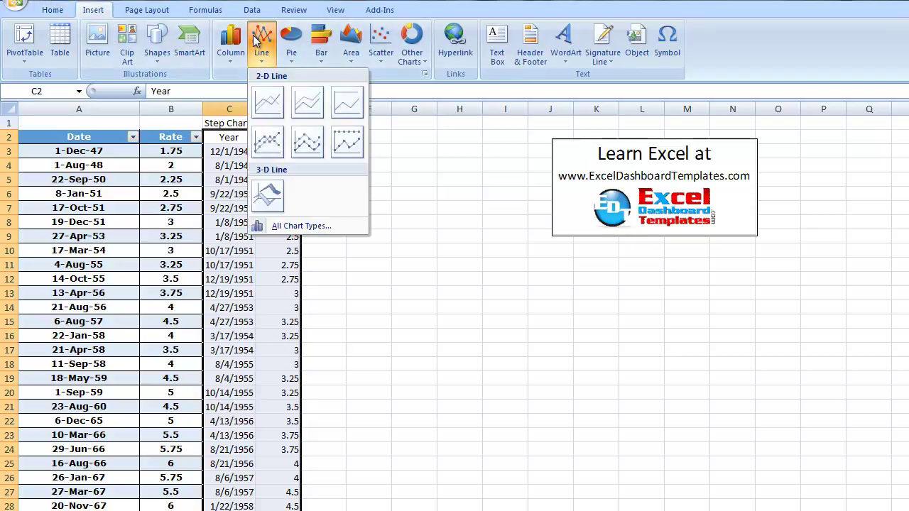
{"action": "left_click", "coordinate": [269, 101]}
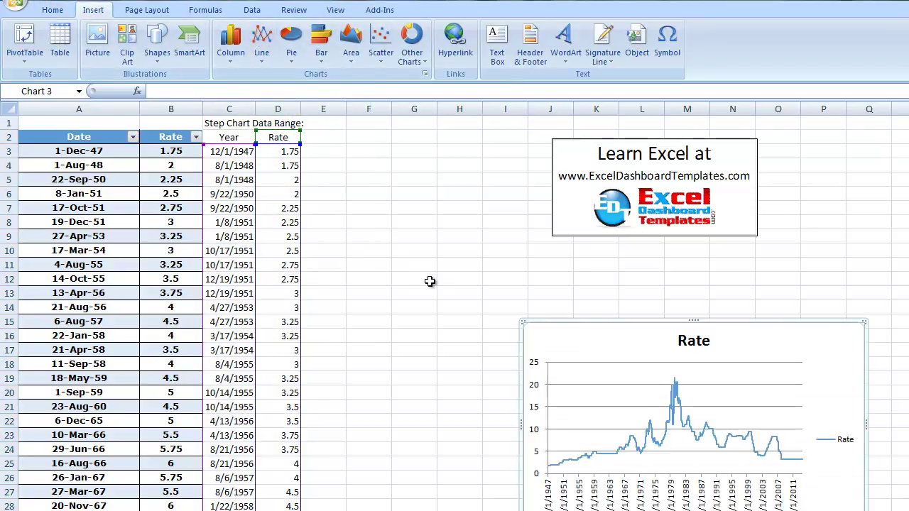
{"action": "left_click_drag", "start_coordinate": [594, 320], "coordinate": [383, 138]}
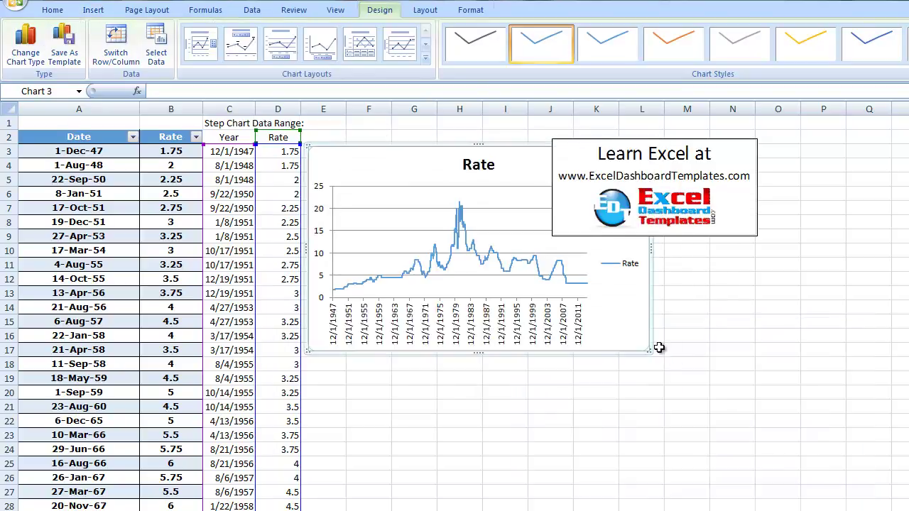
{"action": "left_click_drag", "start_coordinate": [649, 352], "coordinate": [744, 505]}
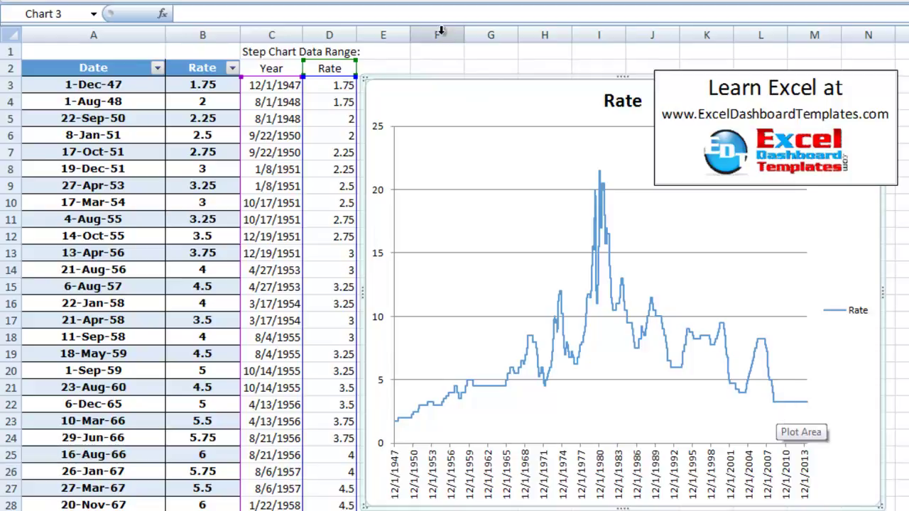
{"action": "left_click", "coordinate": [291, 85]}
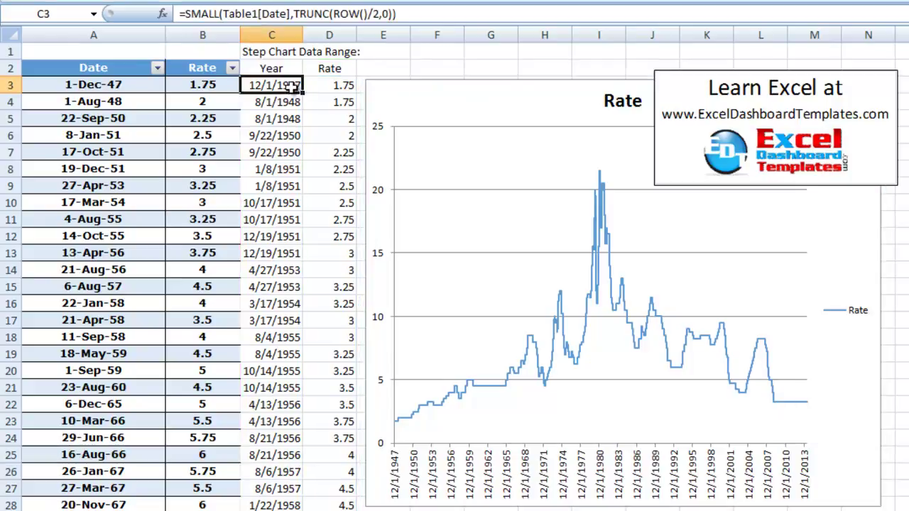
{"action": "left_click", "coordinate": [319, 84]}
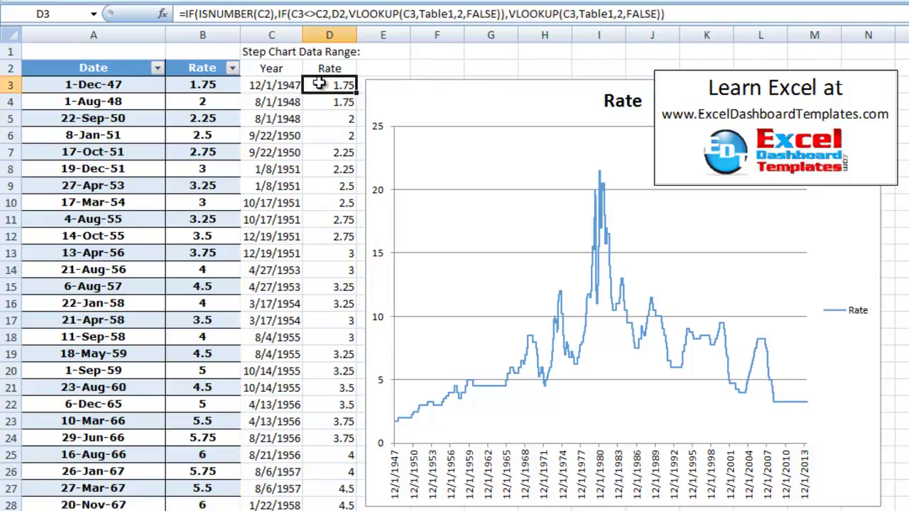
{"action": "left_click", "coordinate": [284, 86]}
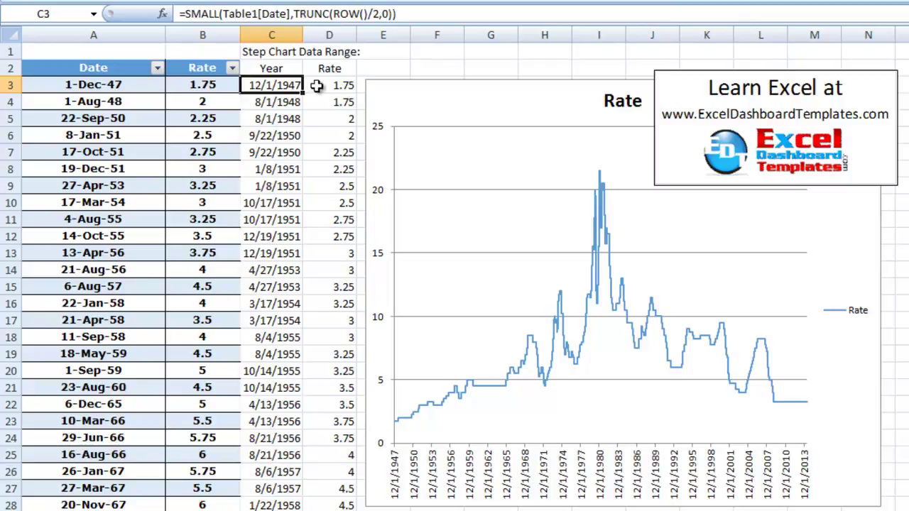